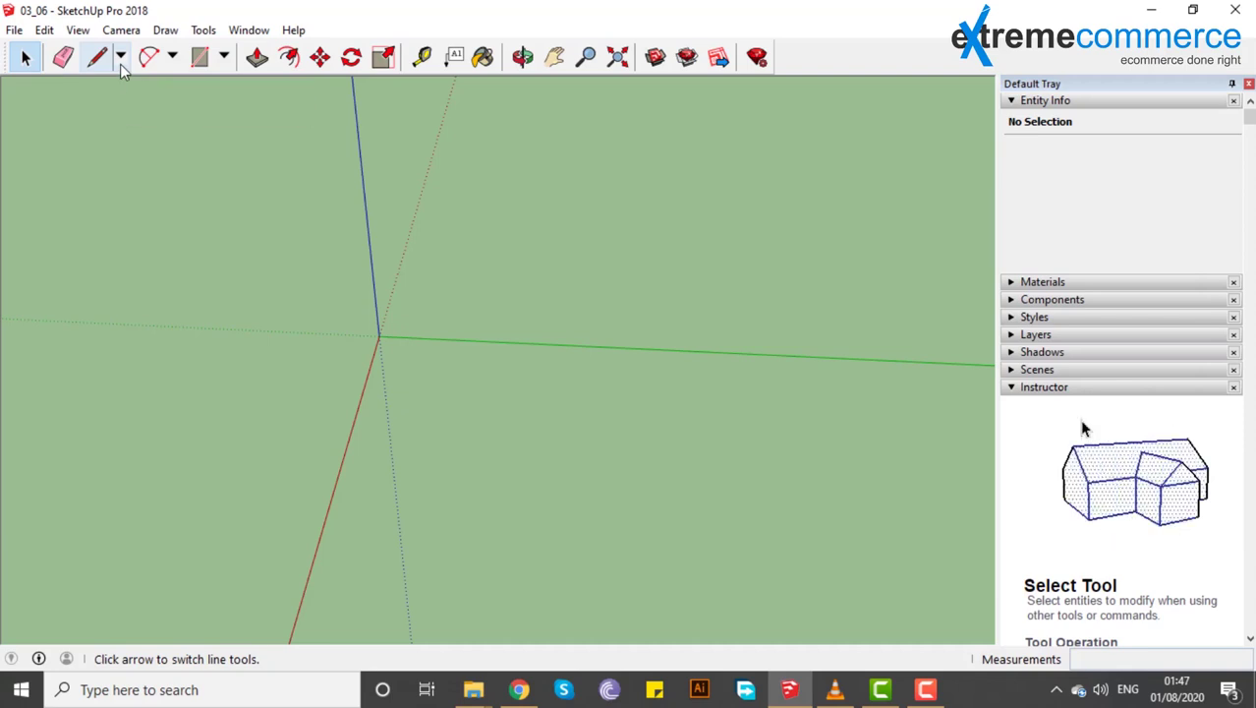
Draw a closed, wavy freehand outline of about 1937 sq ft on the ground beside the origin
left_click(120, 64)
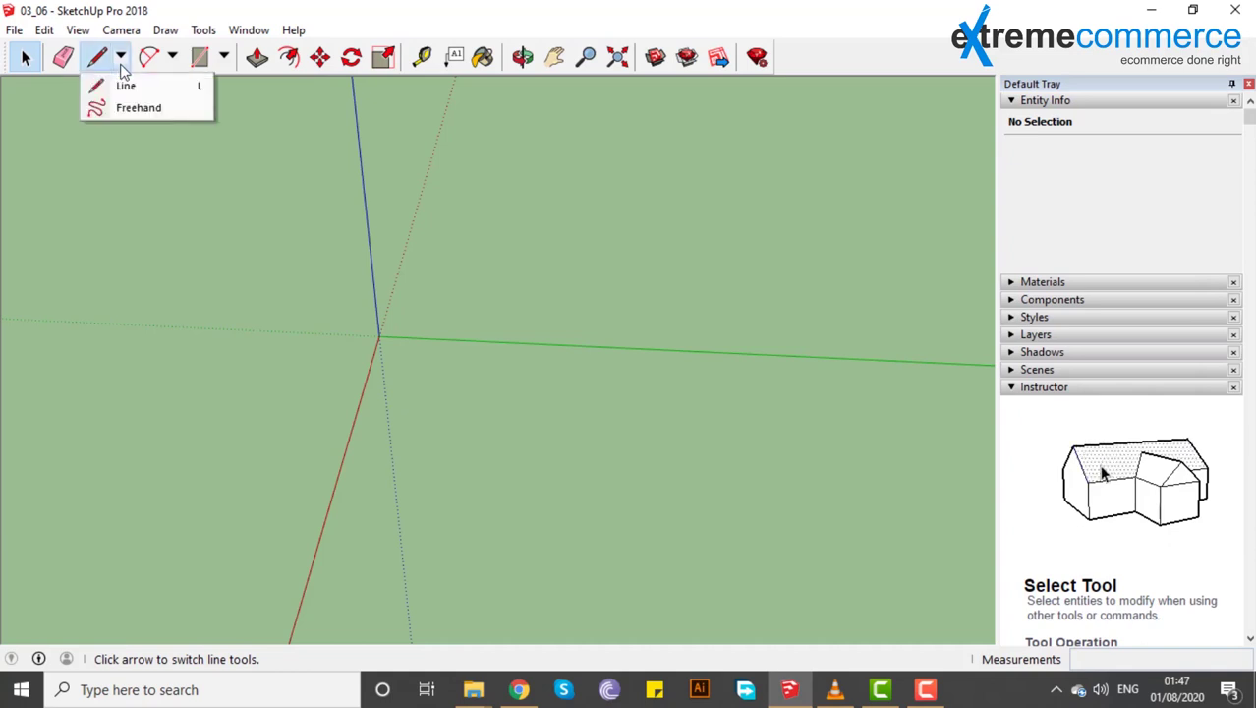
left_click(149, 116)
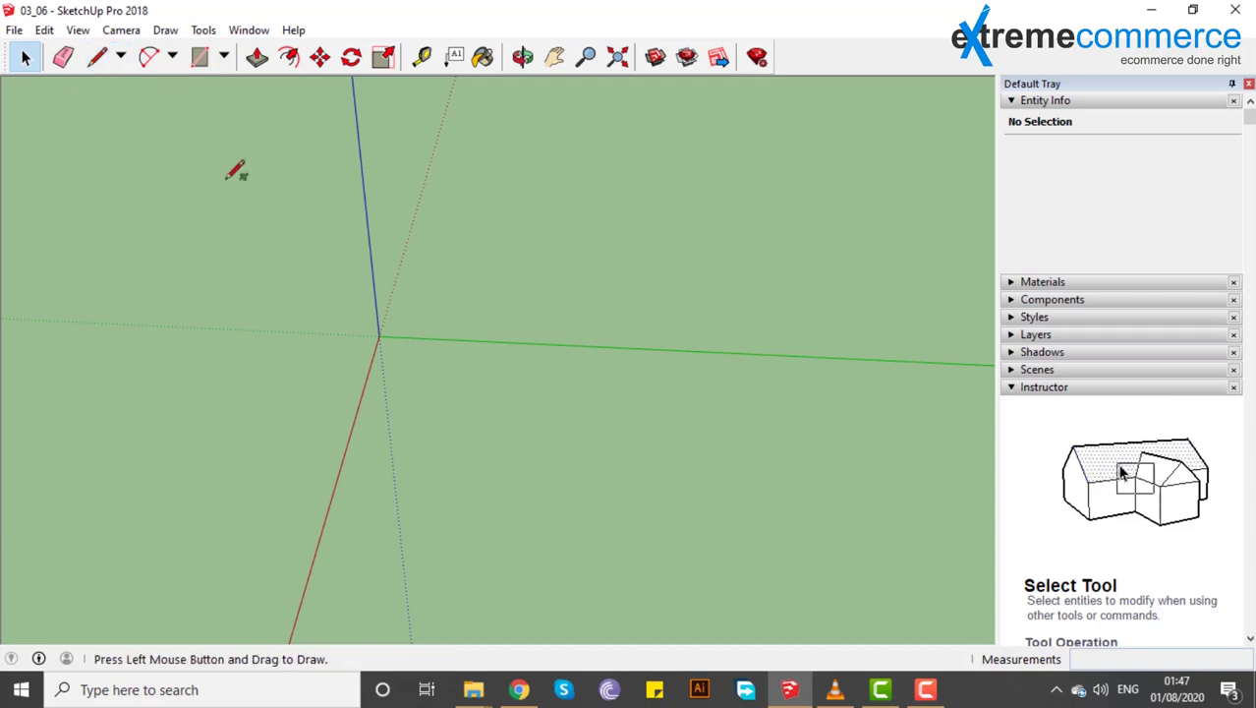
mouse_move(611, 286)
middle_mouse_down()
mouse_move(533, 289)
mouse_move(617, 297)
middle_mouse_up()
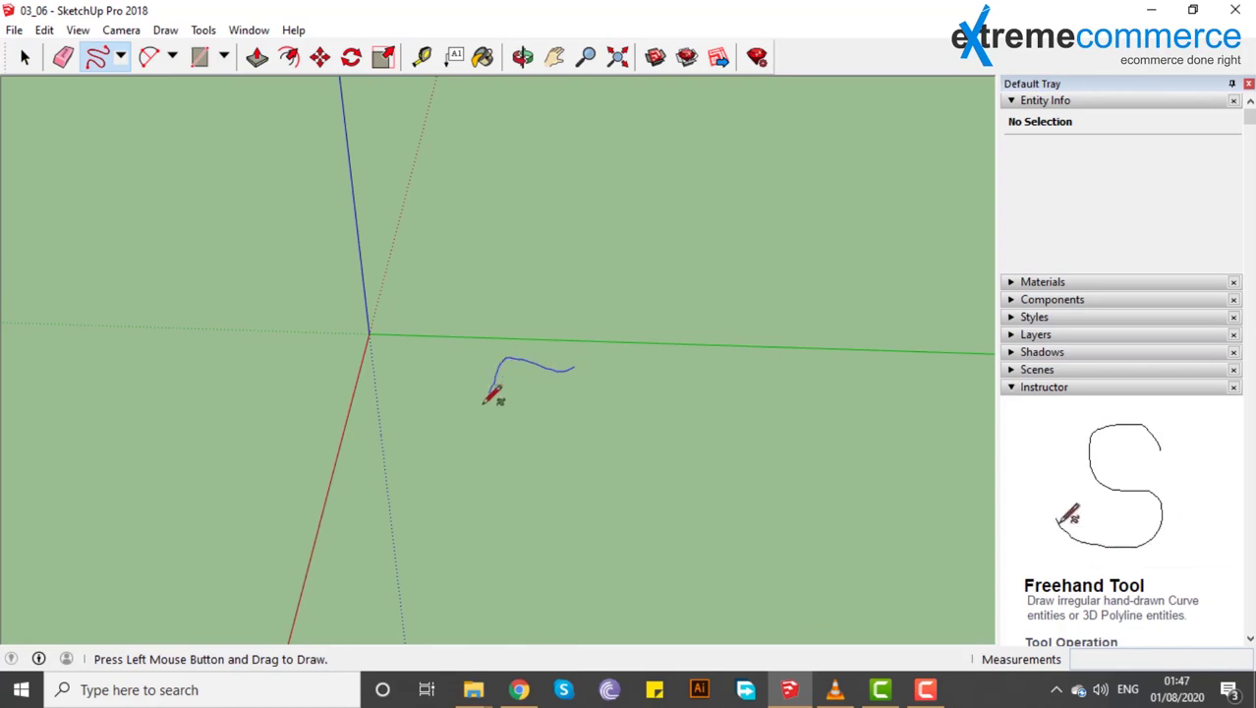
left_click_drag(492, 389, 416, 386)
mouse_move(379, 489)
left_mouse_down()
mouse_move(360, 528)
mouse_move(459, 558)
left_mouse_up()
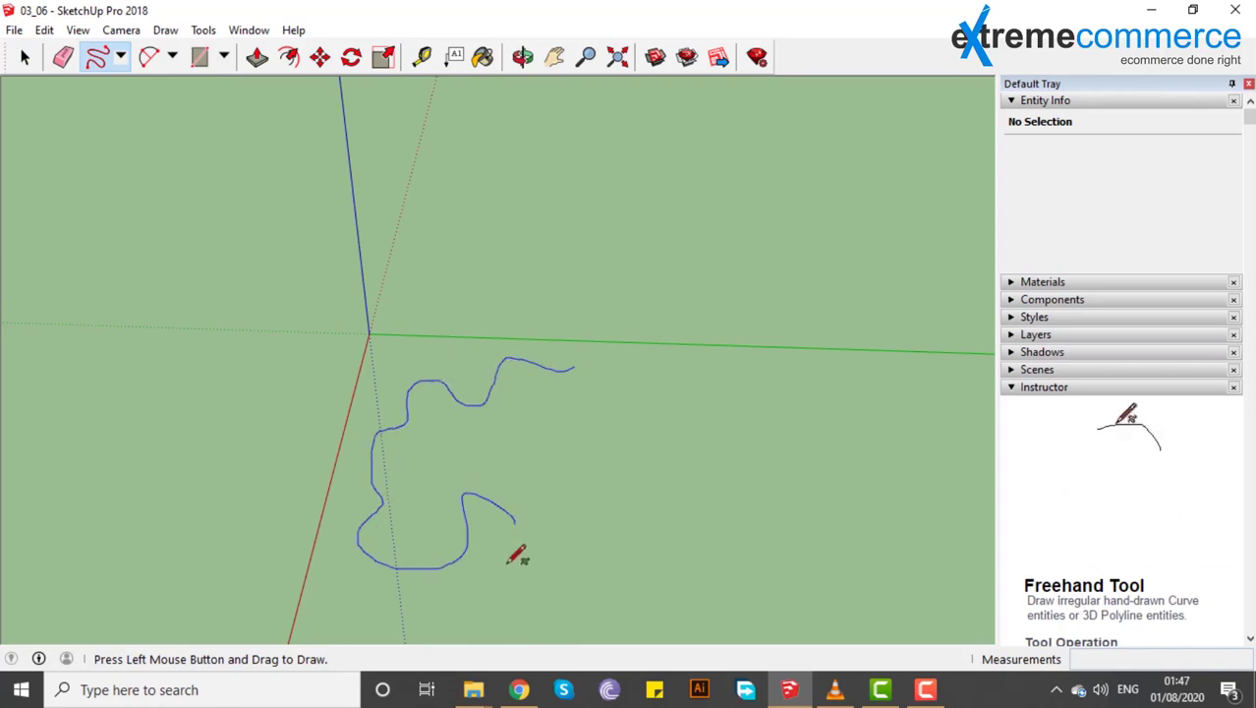
mouse_move(702, 502)
left_mouse_down()
mouse_move(794, 529)
mouse_move(833, 482)
left_mouse_up()
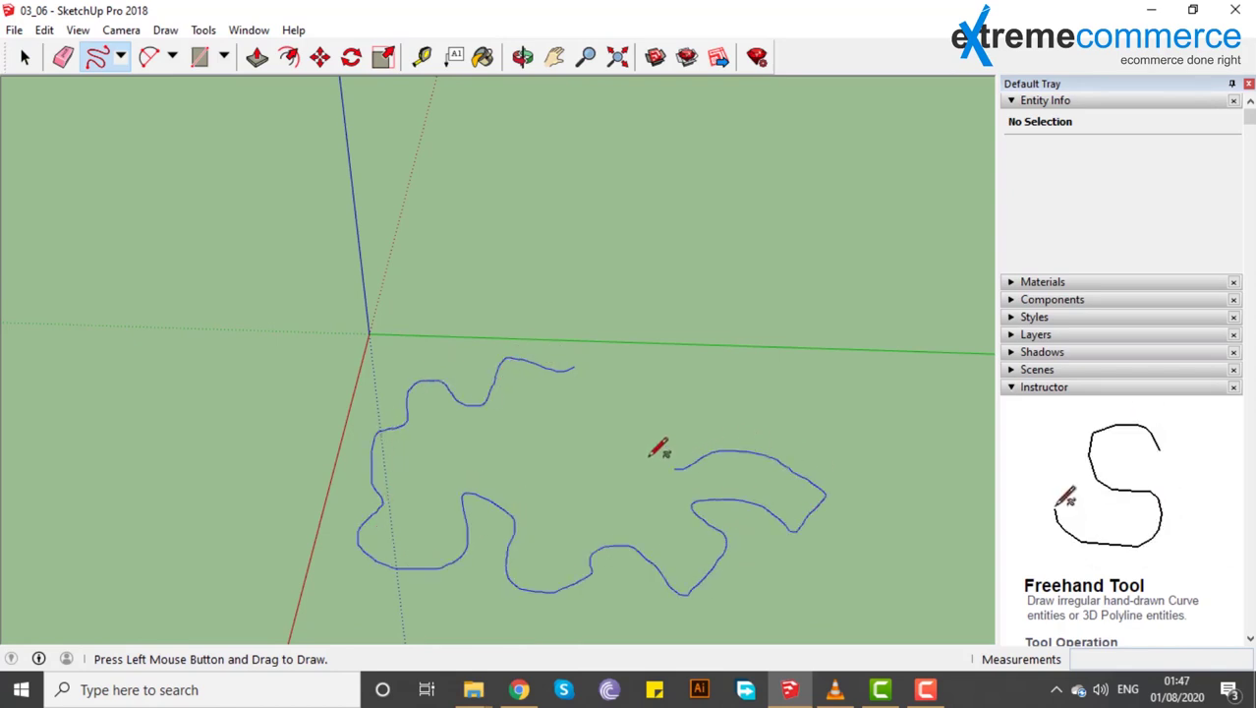
mouse_move(655, 399)
left_mouse_down()
mouse_move(599, 386)
mouse_move(589, 357)
left_mouse_up()
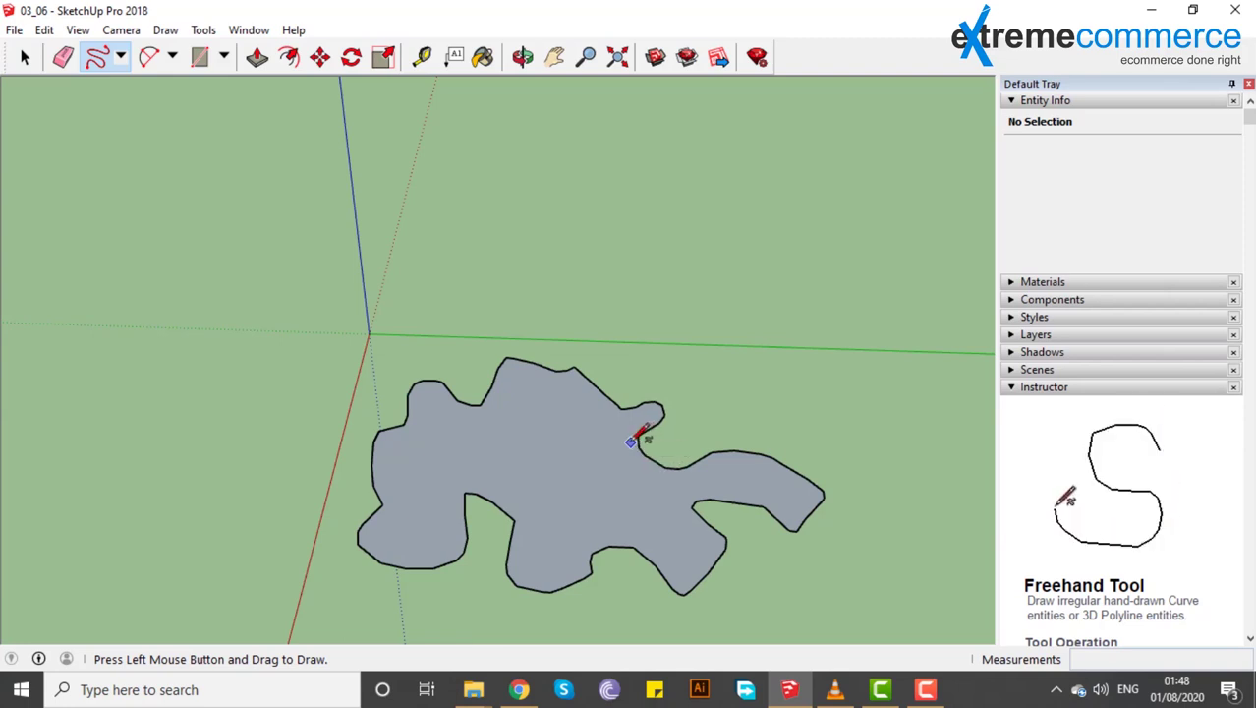
Pull the freehand face up about 15' 10" with Push/Pull to make a solid
mouse_move(604, 460)
middle_mouse_down()
mouse_move(639, 387)
mouse_move(844, 364)
mouse_move(637, 421)
mouse_move(706, 269)
mouse_move(866, 365)
mouse_move(622, 343)
mouse_move(547, 360)
mouse_move(565, 447)
middle_mouse_up()
left_click(257, 56)
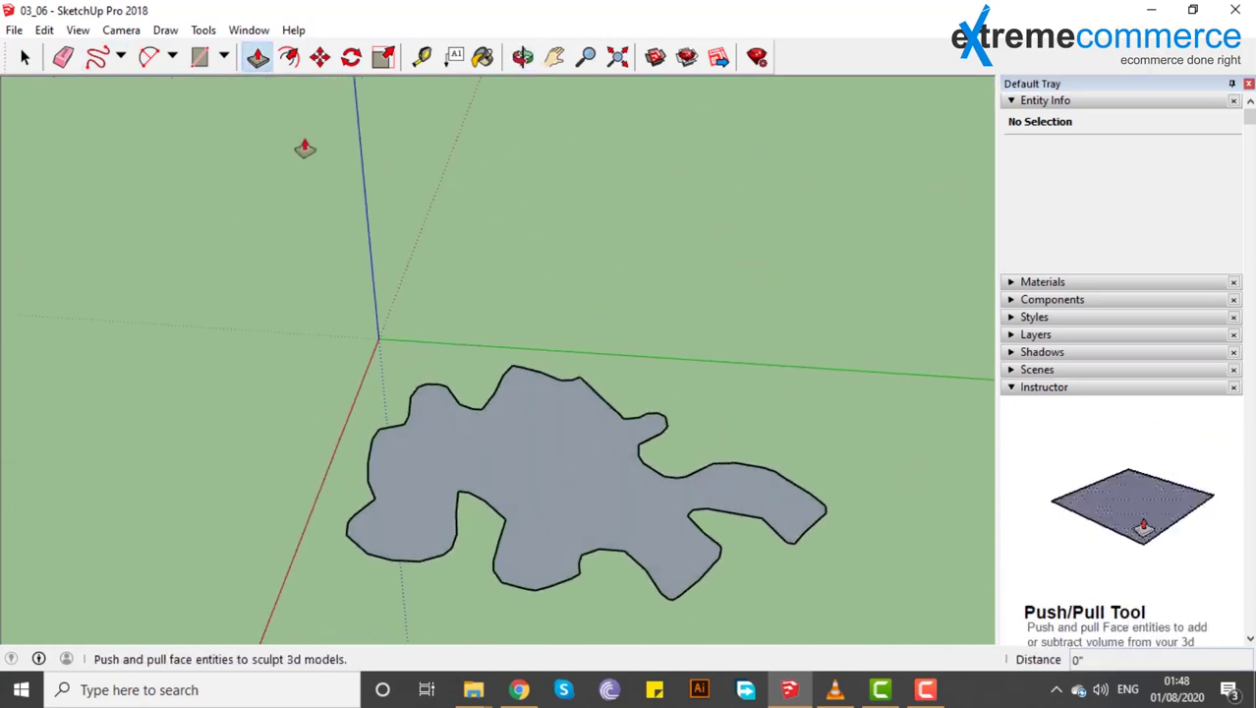
left_click(536, 451)
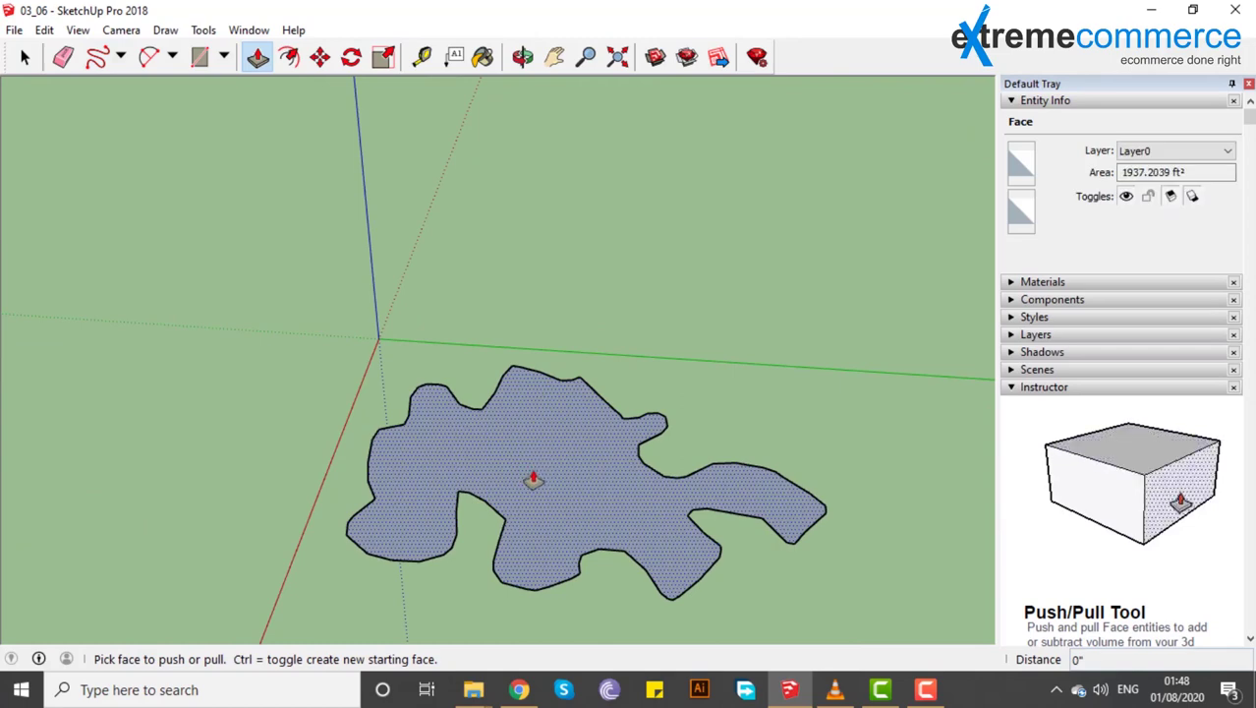
left_click(535, 405)
mouse_move(529, 409)
middle_mouse_down()
mouse_move(639, 337)
mouse_move(639, 320)
mouse_move(752, 398)
mouse_move(593, 344)
mouse_move(295, 407)
mouse_move(667, 488)
middle_mouse_up()
mouse_move(421, 351)
middle_mouse_down()
mouse_move(421, 420)
mouse_move(555, 415)
mouse_move(497, 390)
mouse_move(563, 413)
mouse_move(494, 480)
mouse_move(462, 435)
mouse_move(494, 444)
mouse_move(486, 438)
middle_mouse_up()
scroll(462, 435, "down", 5)
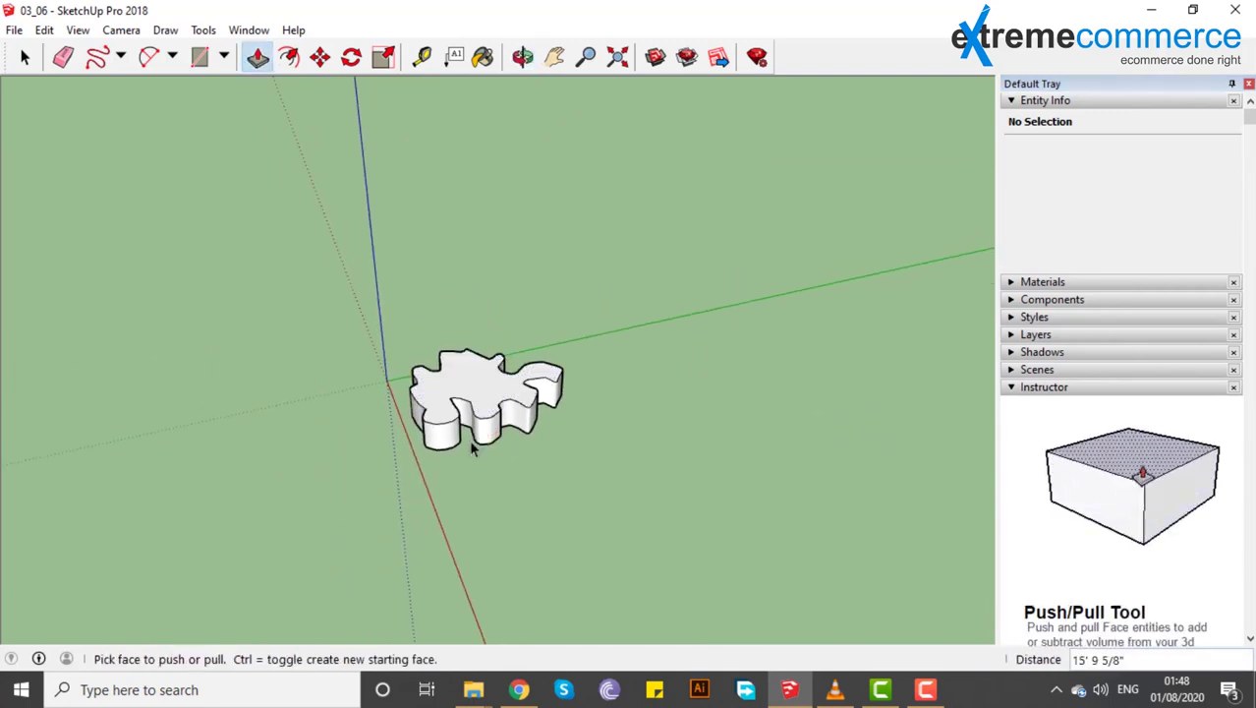
Select the whole extruded freehand solid and delete it
key("space")
left_click_drag(334, 306, 604, 521)
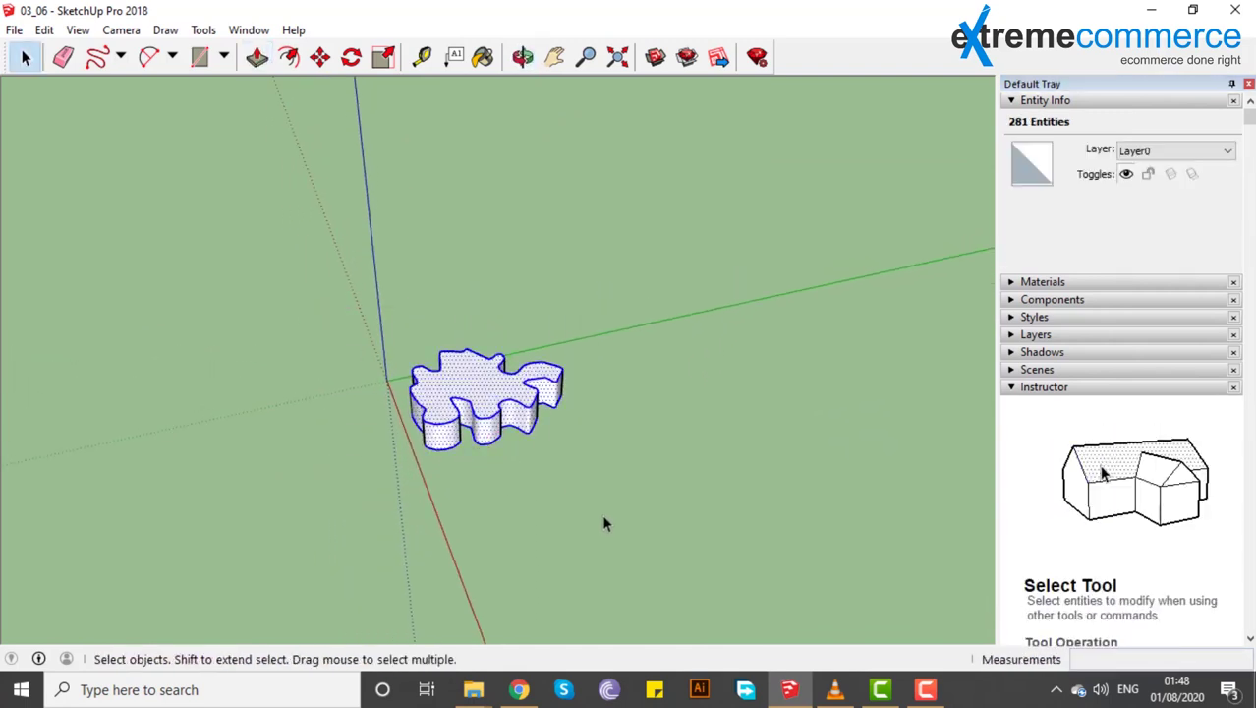
key("Delete")
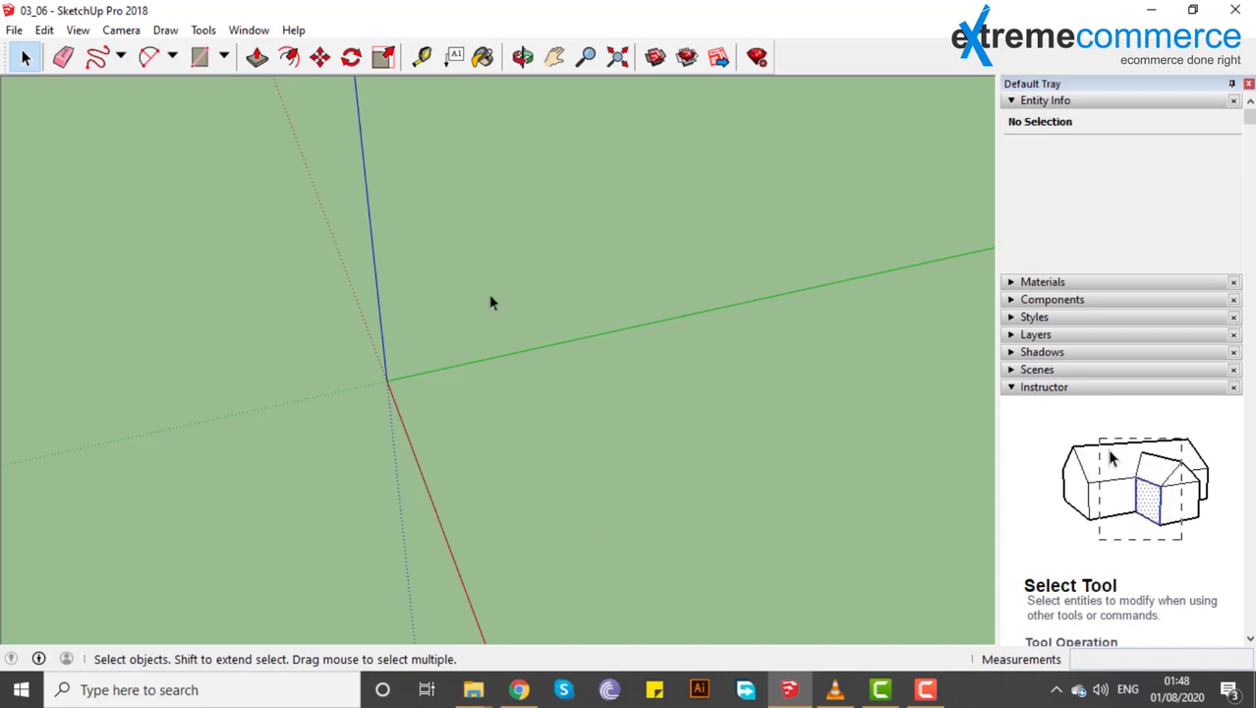
Draw a 90-degree center-based arc on the ground, starting along the red direction and ending along the green direction
left_click(167, 31)
mouse_move(225, 76)
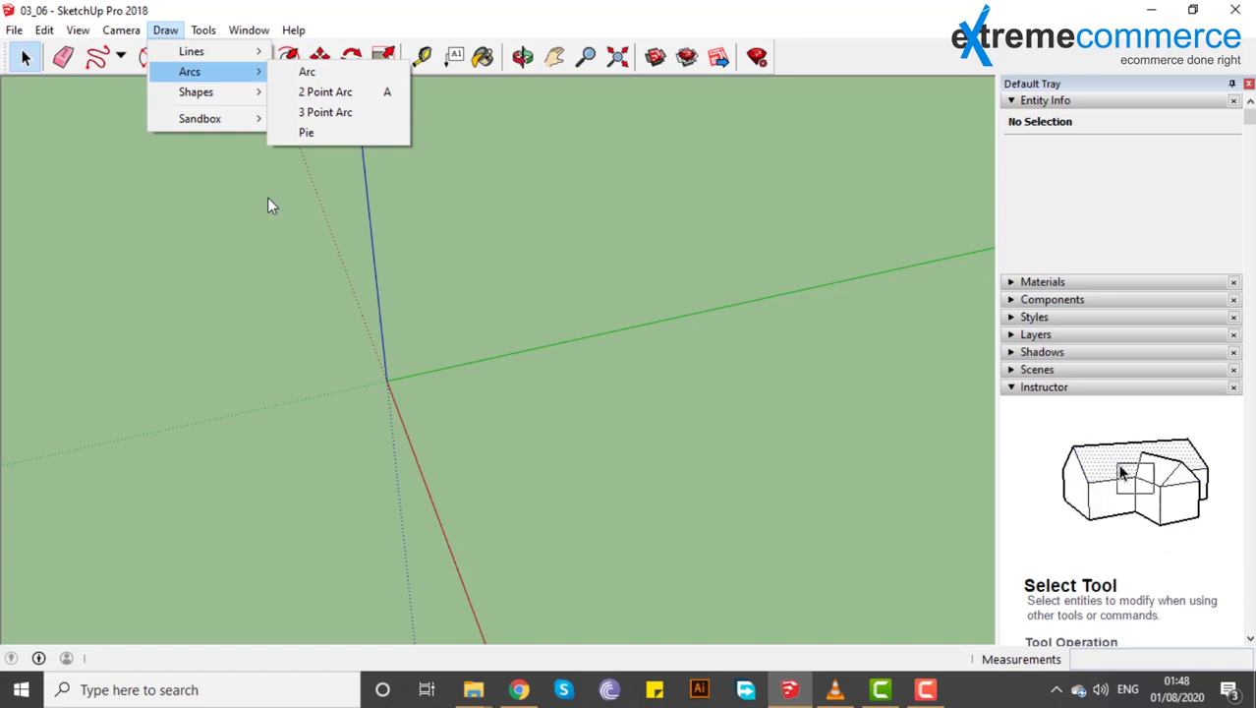
left_click(308, 73)
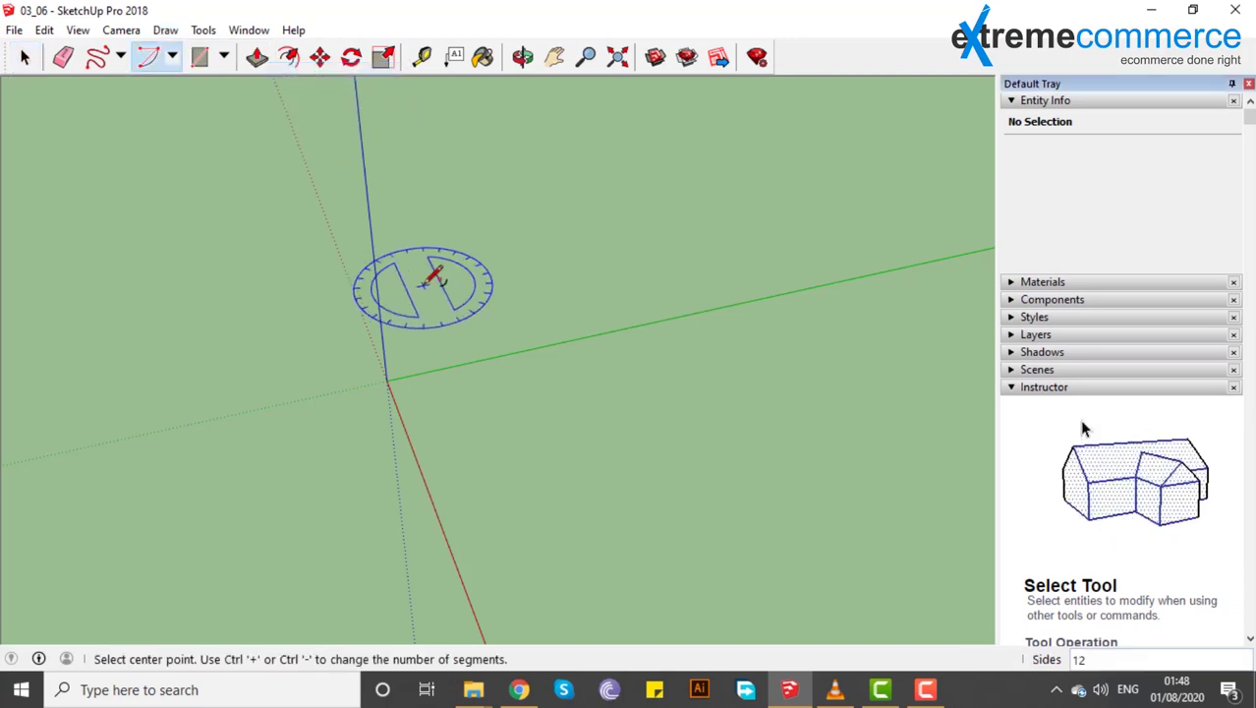
left_click(476, 392)
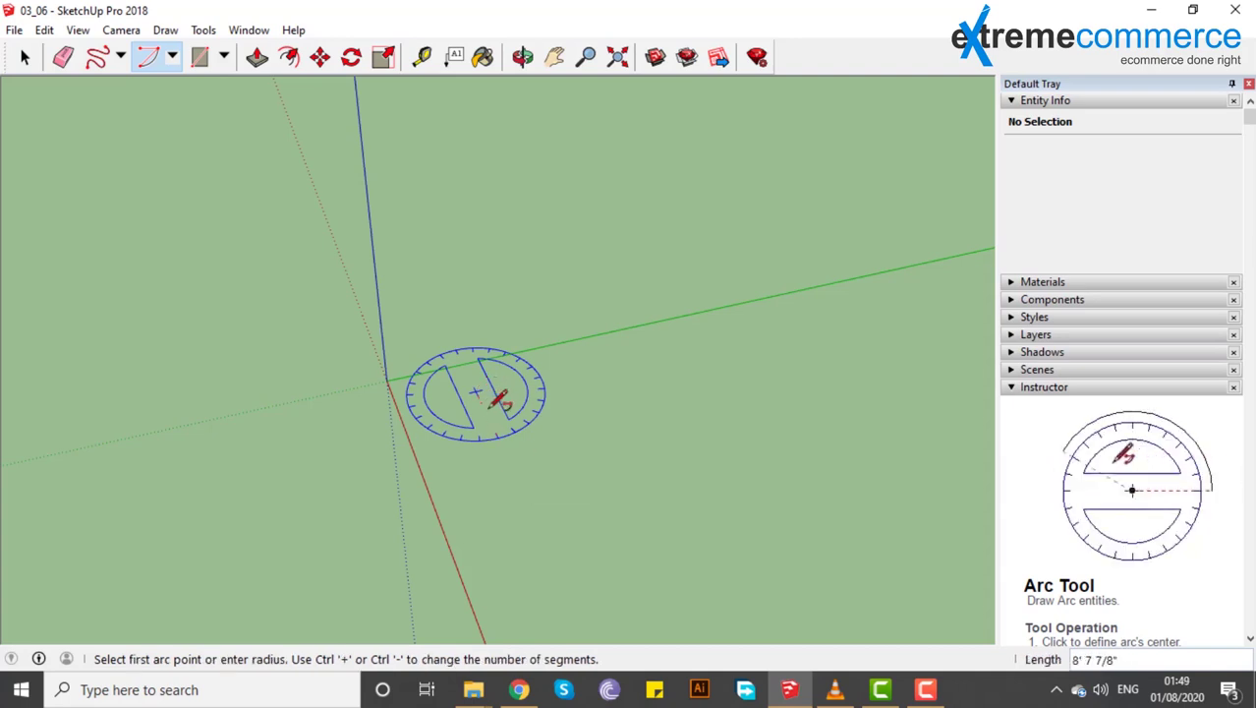
left_click(575, 595)
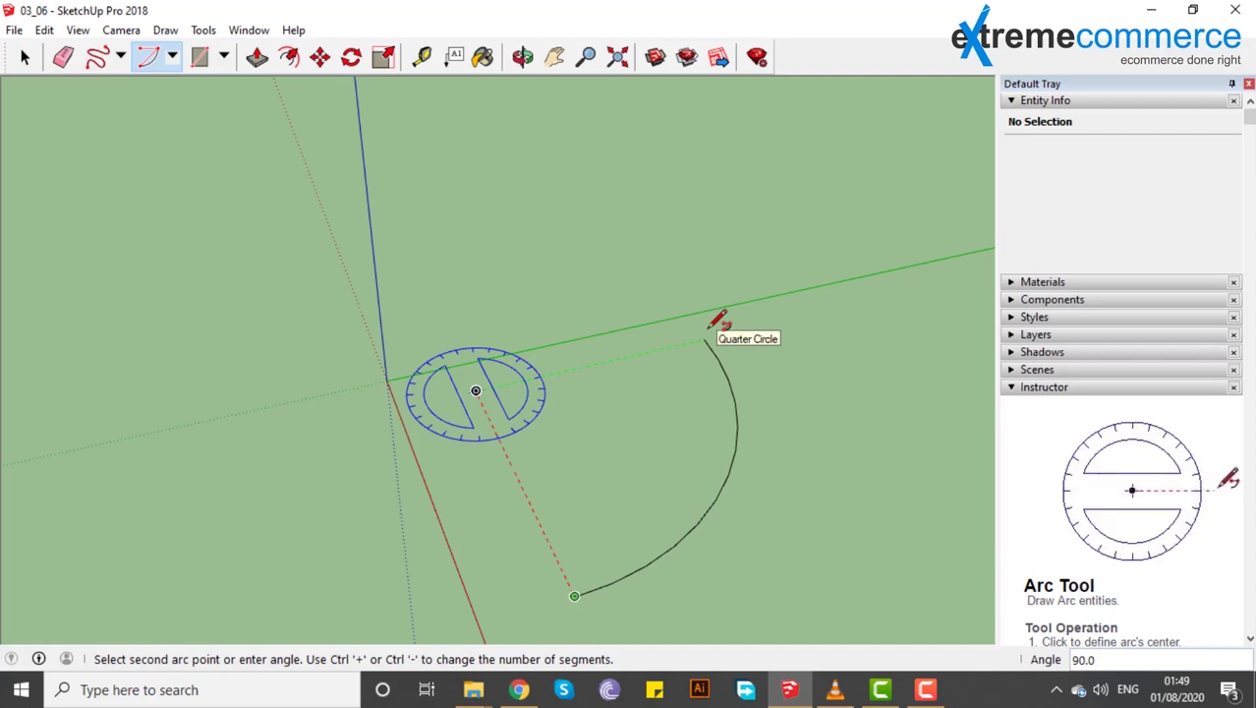
left_click(709, 331)
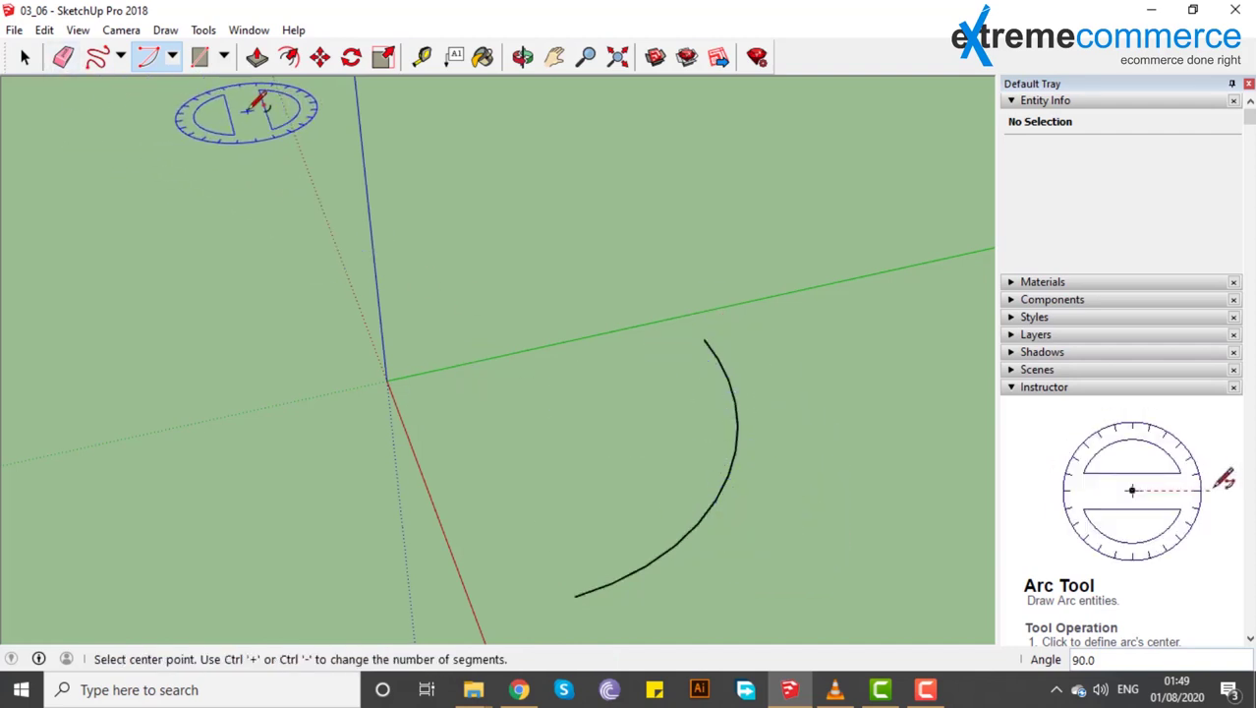
Close the quarter-circle arc into a face with a straight line between its two endpoints
left_click(118, 61)
left_click(118, 87)
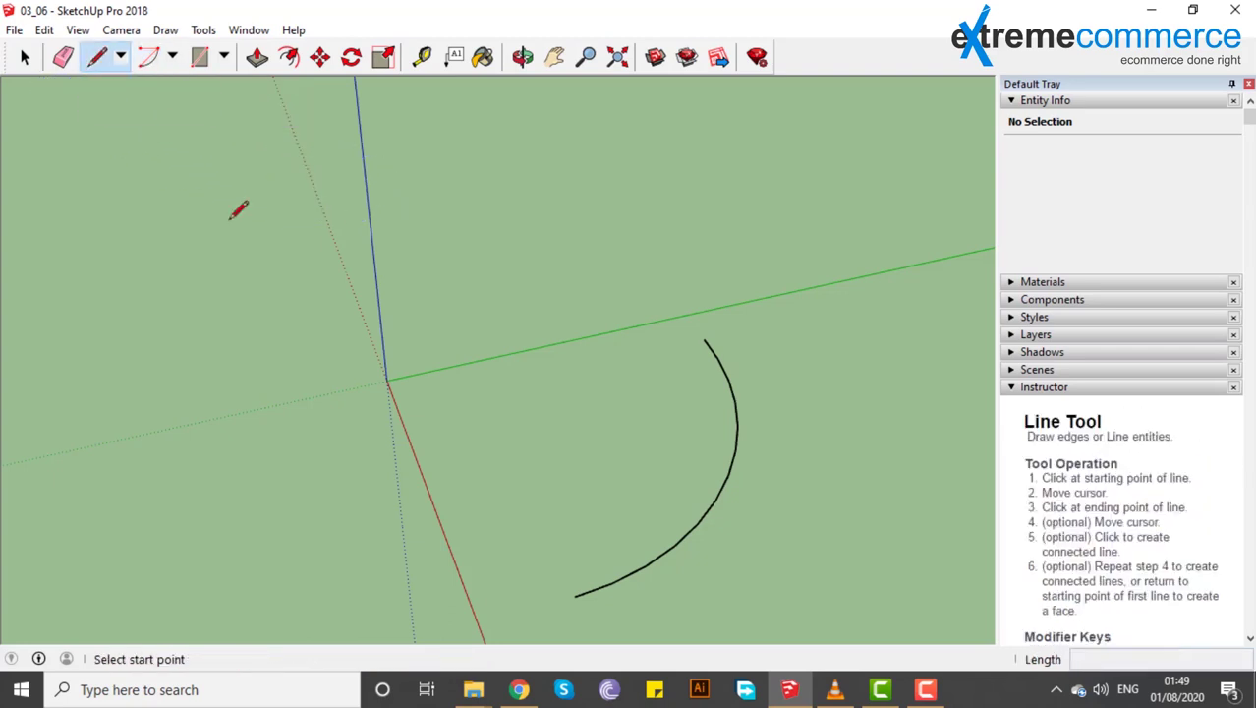
left_click(575, 595)
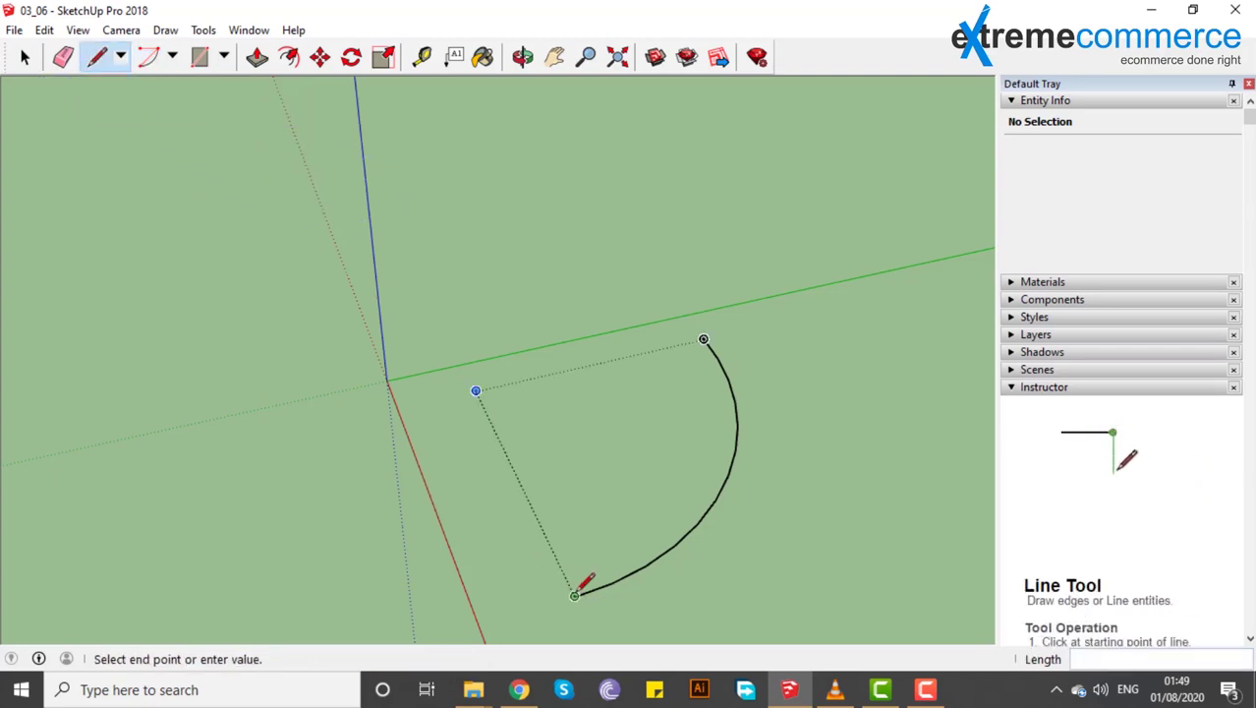
left_click(704, 339)
middle_click_drag(665, 510, 742, 511)
scroll(737, 506, "down", 2)
scroll(734, 491, "down", 1)
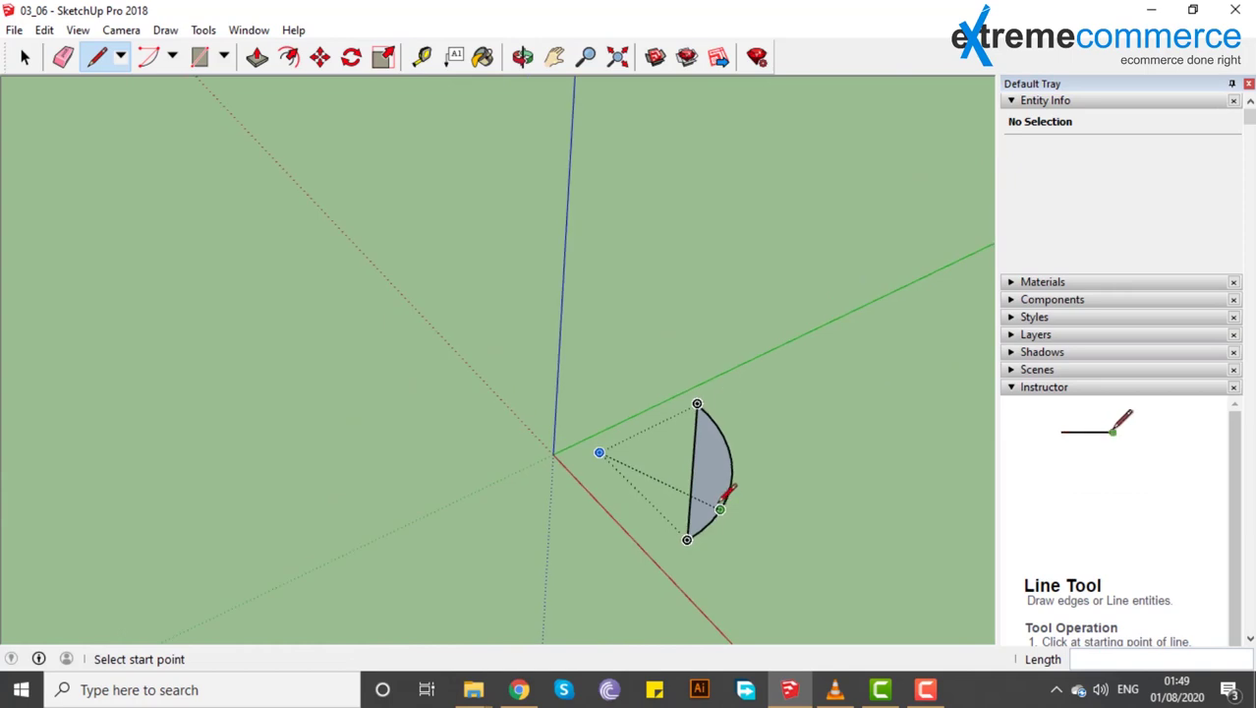
Select the whole quarter-circle arc segment, including its face and closing line, and delete it
key("space")
left_click_drag(558, 342, 757, 550)
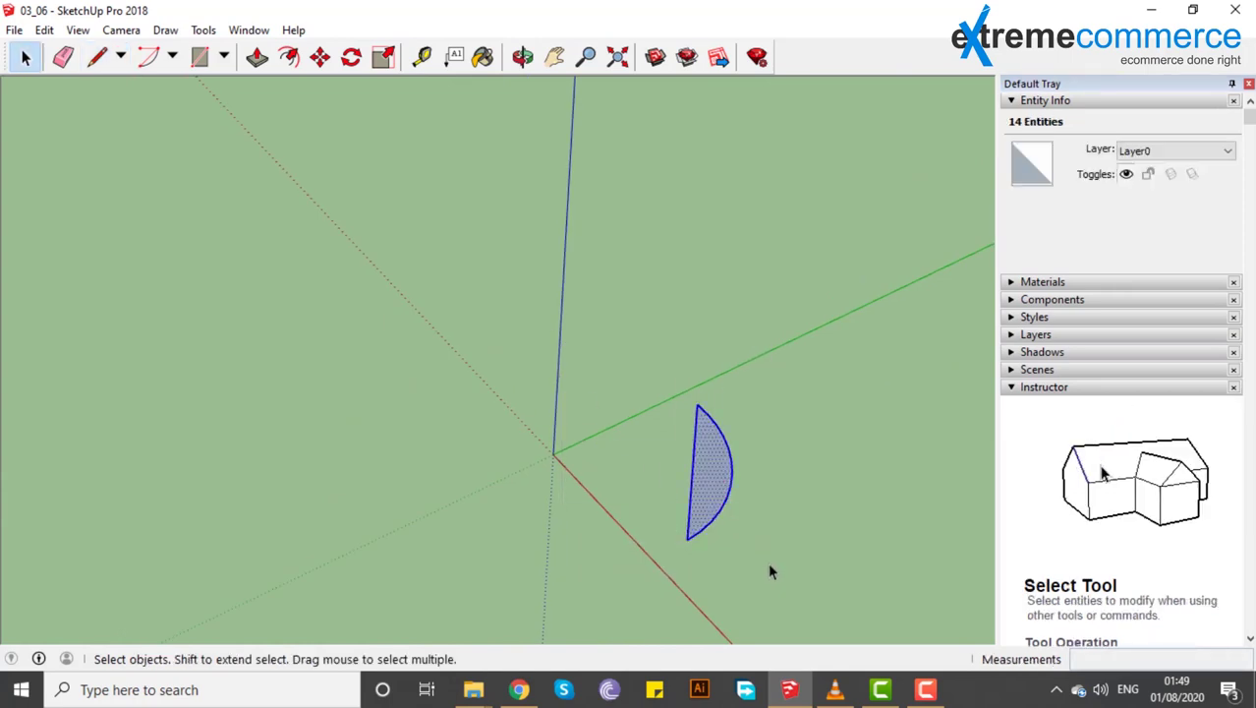
key("Delete")
Draw a 2 Point Arc on the ground with a chord of about 385 ft parallel to the red axis and a bulge of about 170 ft
left_click(165, 29)
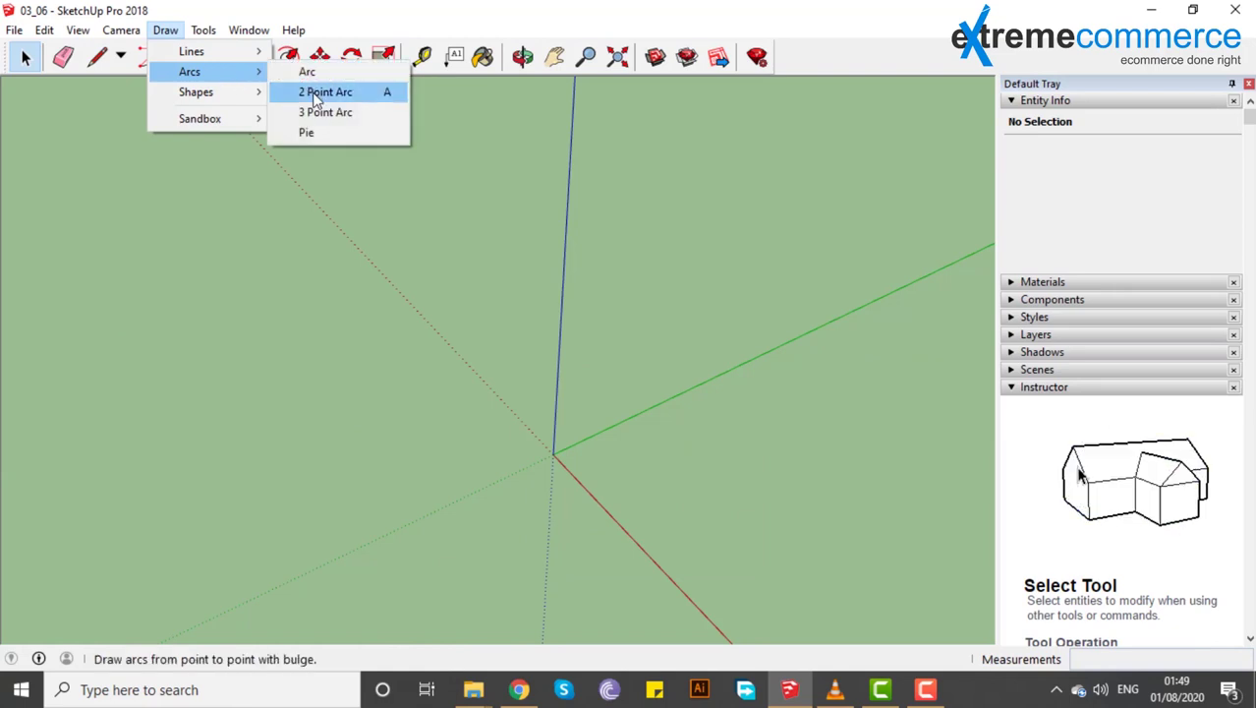
left_click(329, 91)
scroll(374, 182, "down", 3)
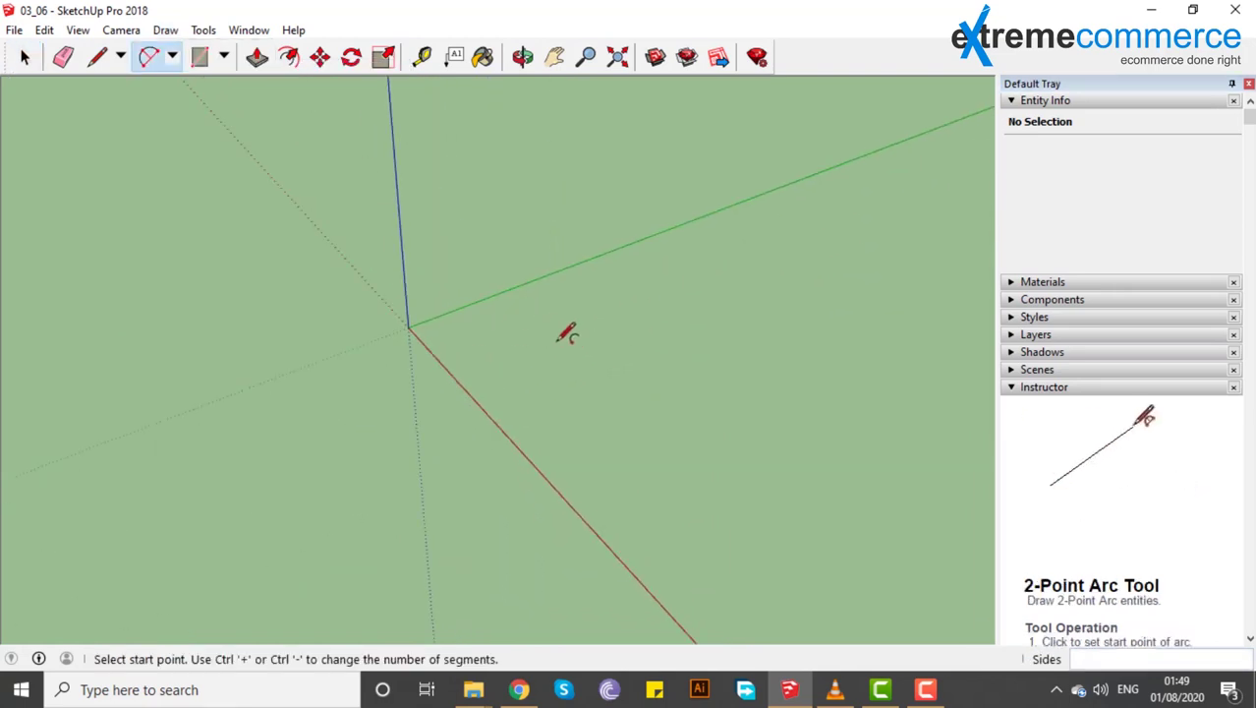
left_click(484, 332)
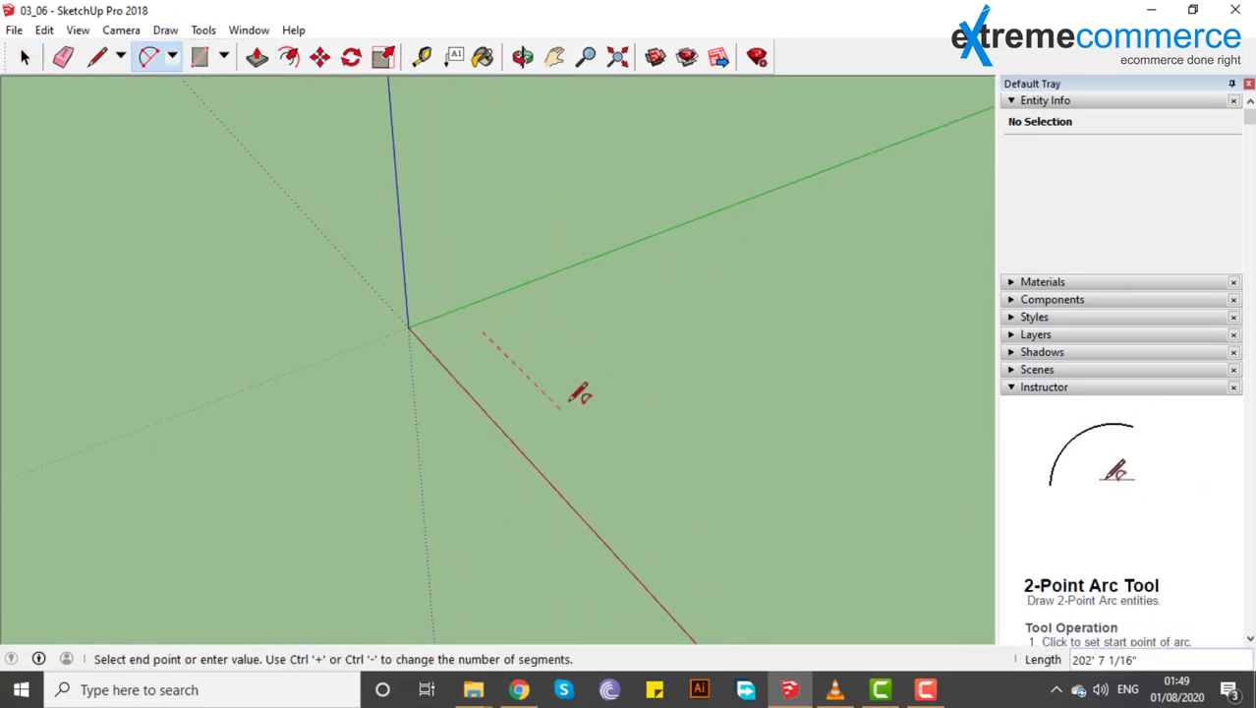
left_click(648, 493)
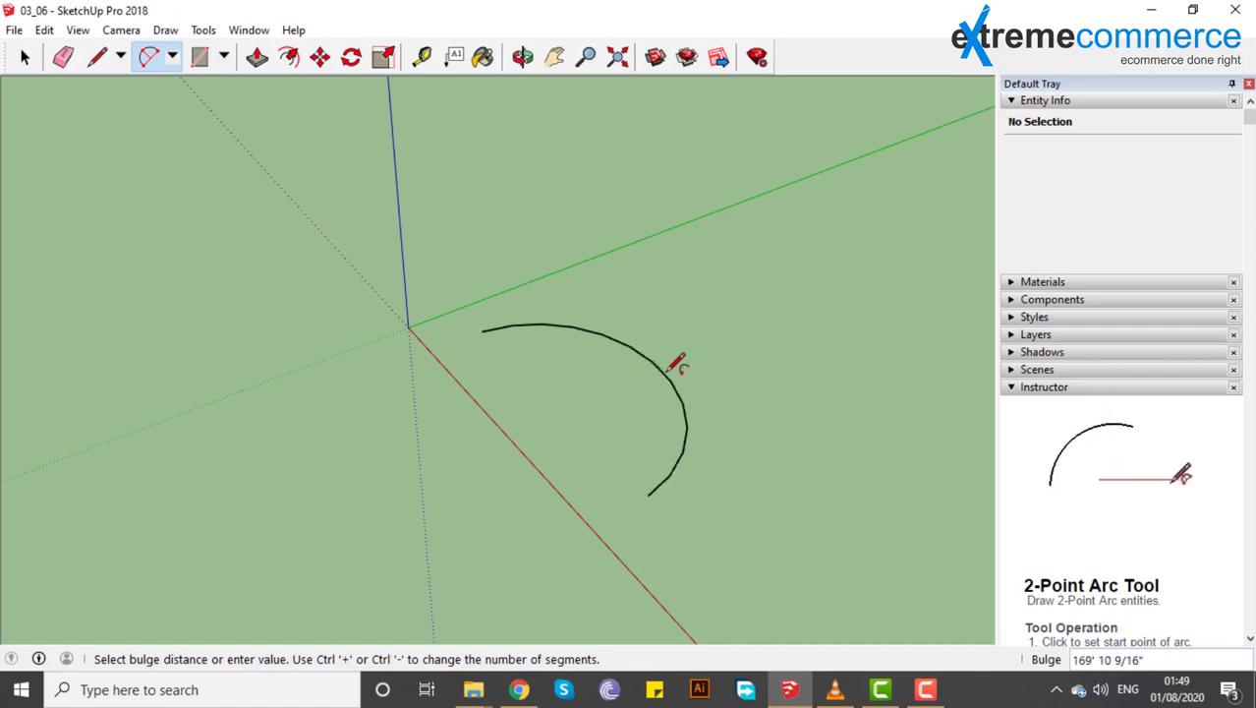
left_click(678, 359)
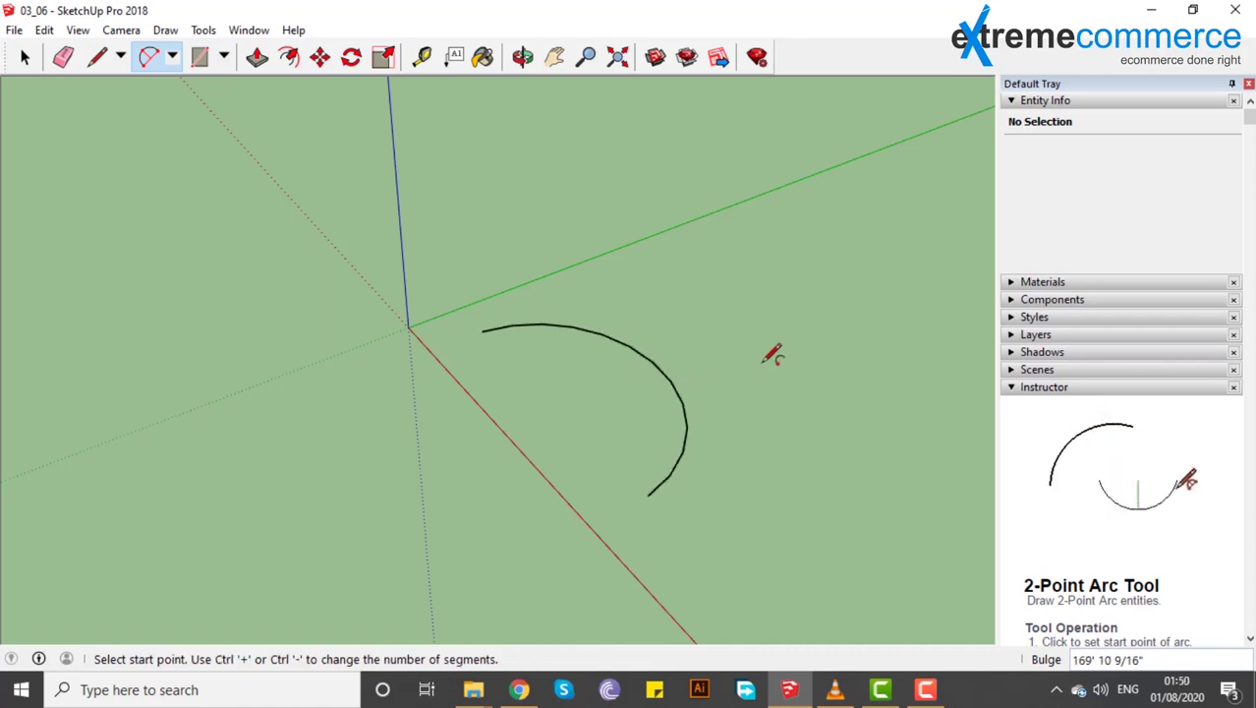
Close the two-point arc into a face with a line about 385 ft long between its endpoints
left_click(98, 56)
left_click(482, 332)
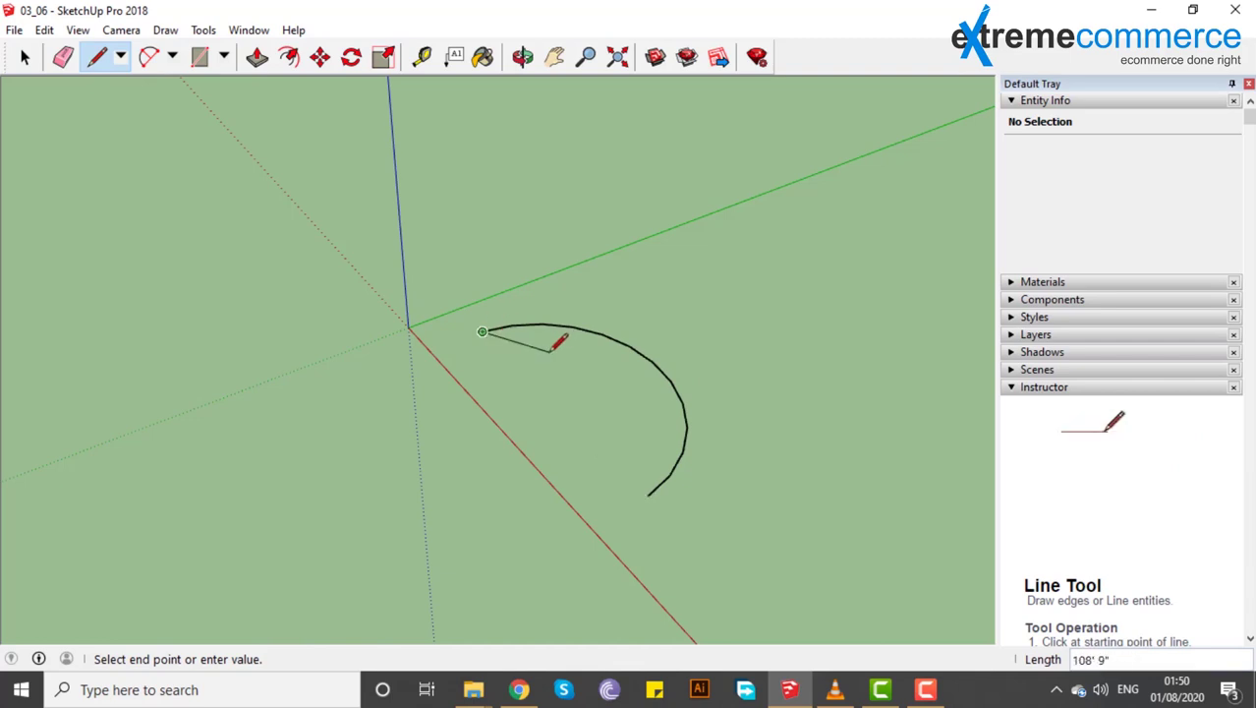
left_click(646, 494)
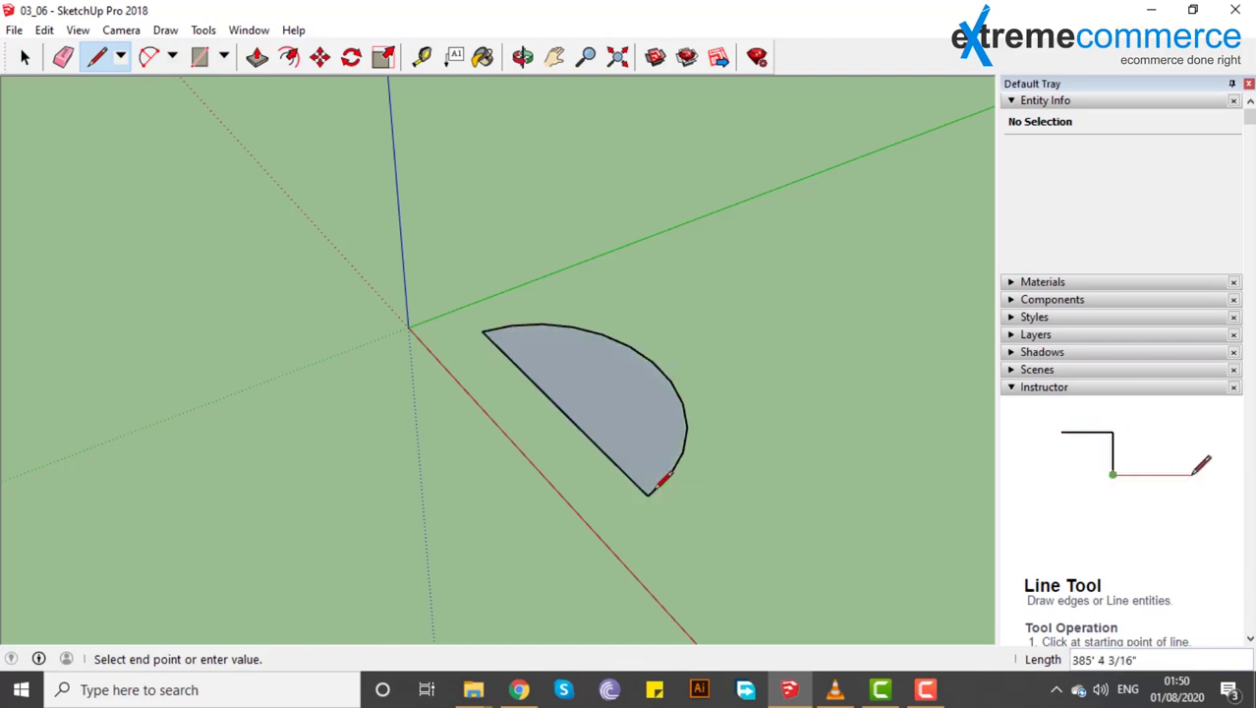
mouse_move(641, 386)
middle_mouse_down()
mouse_move(532, 458)
mouse_move(694, 366)
mouse_move(661, 522)
mouse_move(563, 247)
mouse_move(737, 272)
mouse_move(659, 377)
middle_mouse_up()
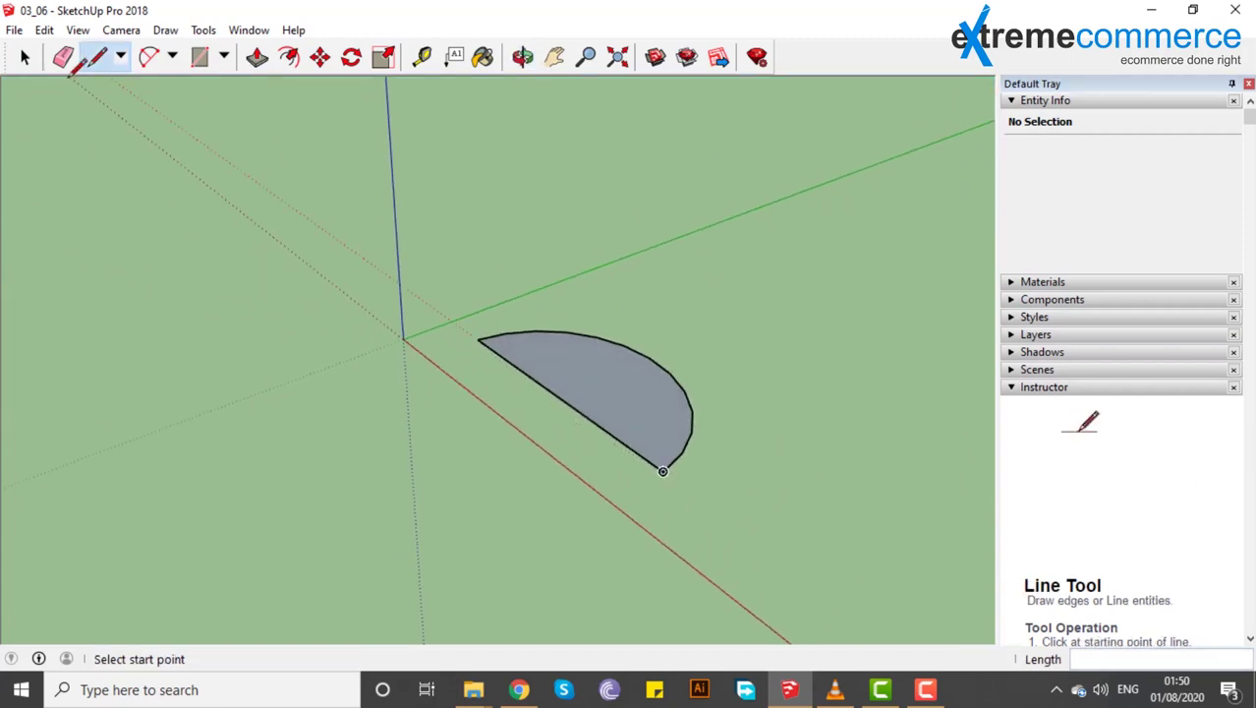
Select the closed two-point arc shape with its face and delete it
left_click(25, 57)
left_click_drag(433, 257, 754, 561)
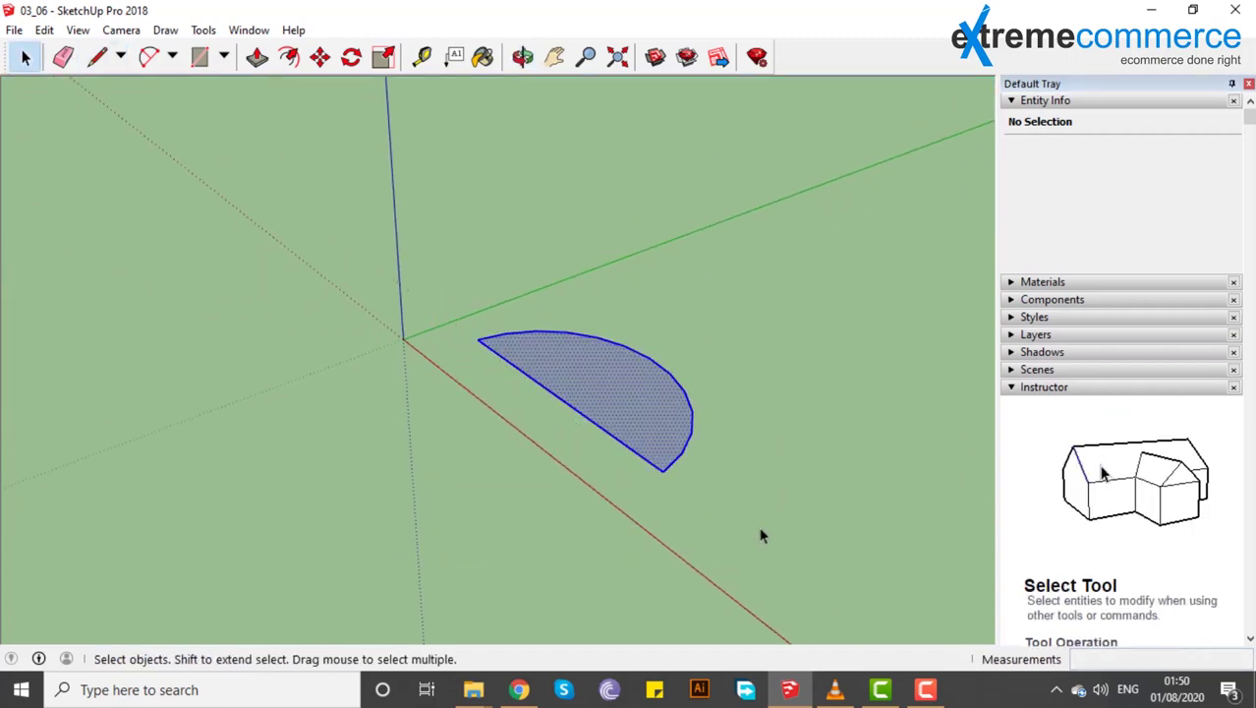
key("Delete")
Draw a nearly full 3 Point Arc of about 301 degrees on the ground between the red and green axes
left_click(165, 31)
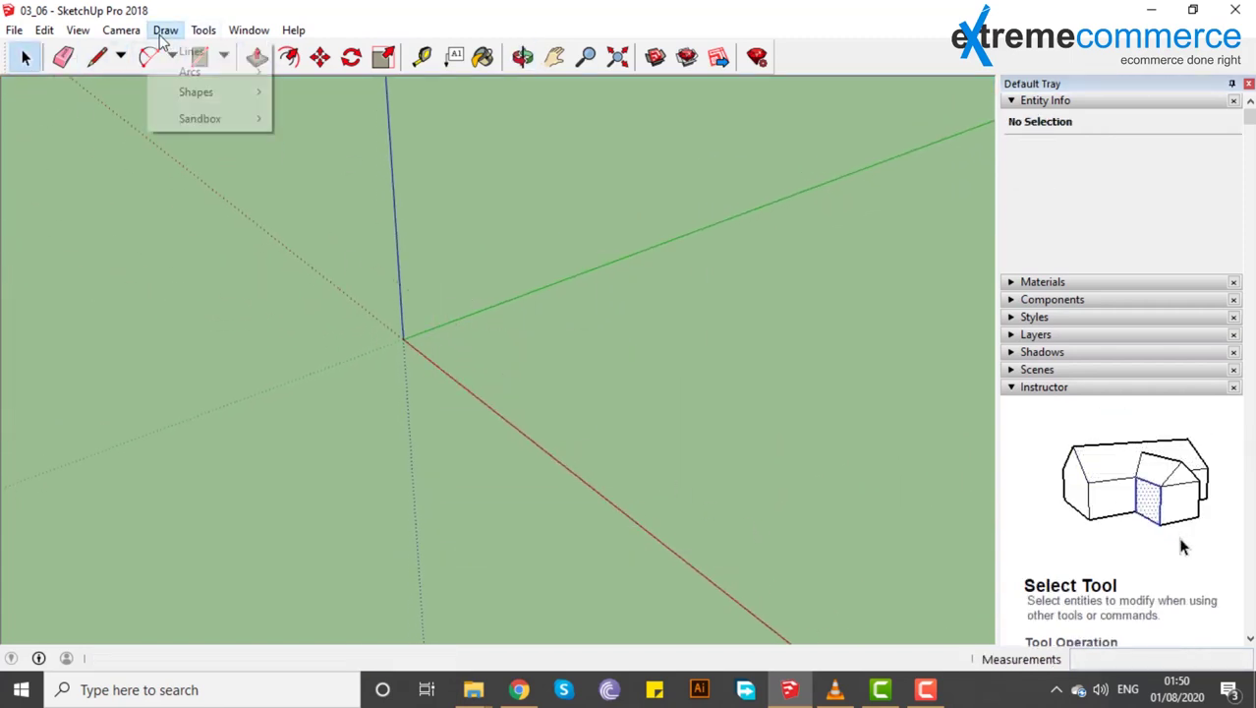
mouse_move(244, 73)
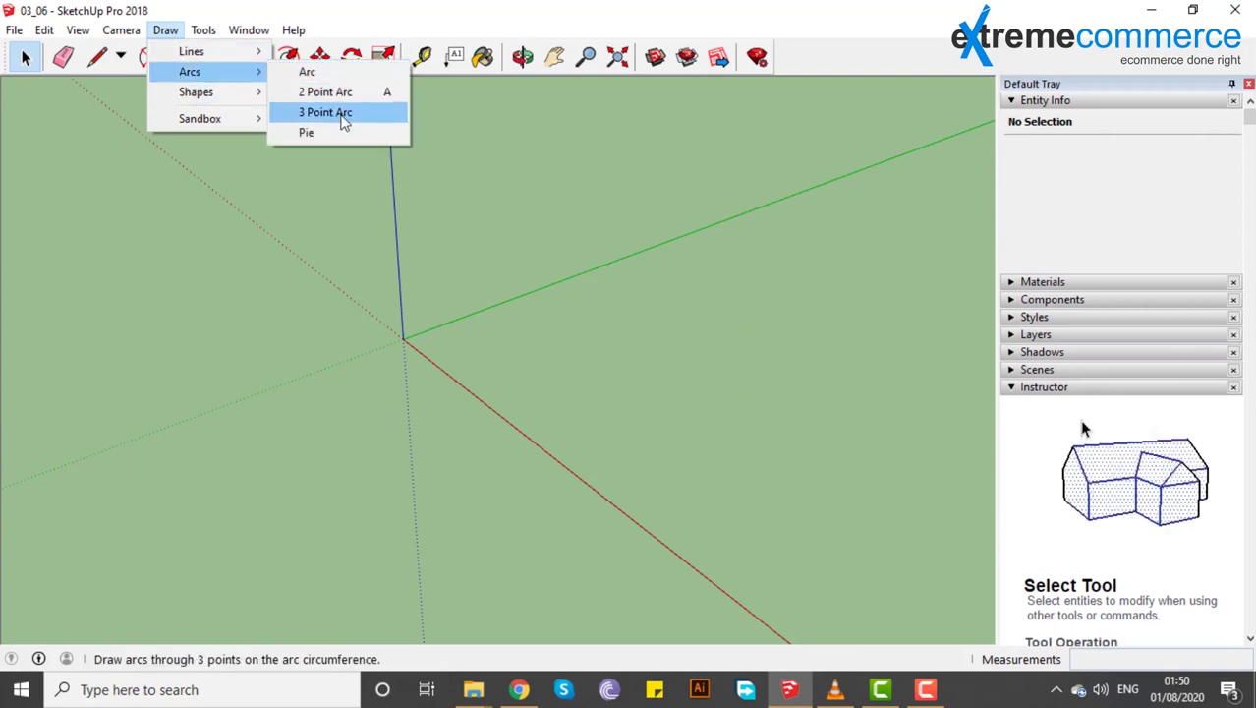
left_click(344, 116)
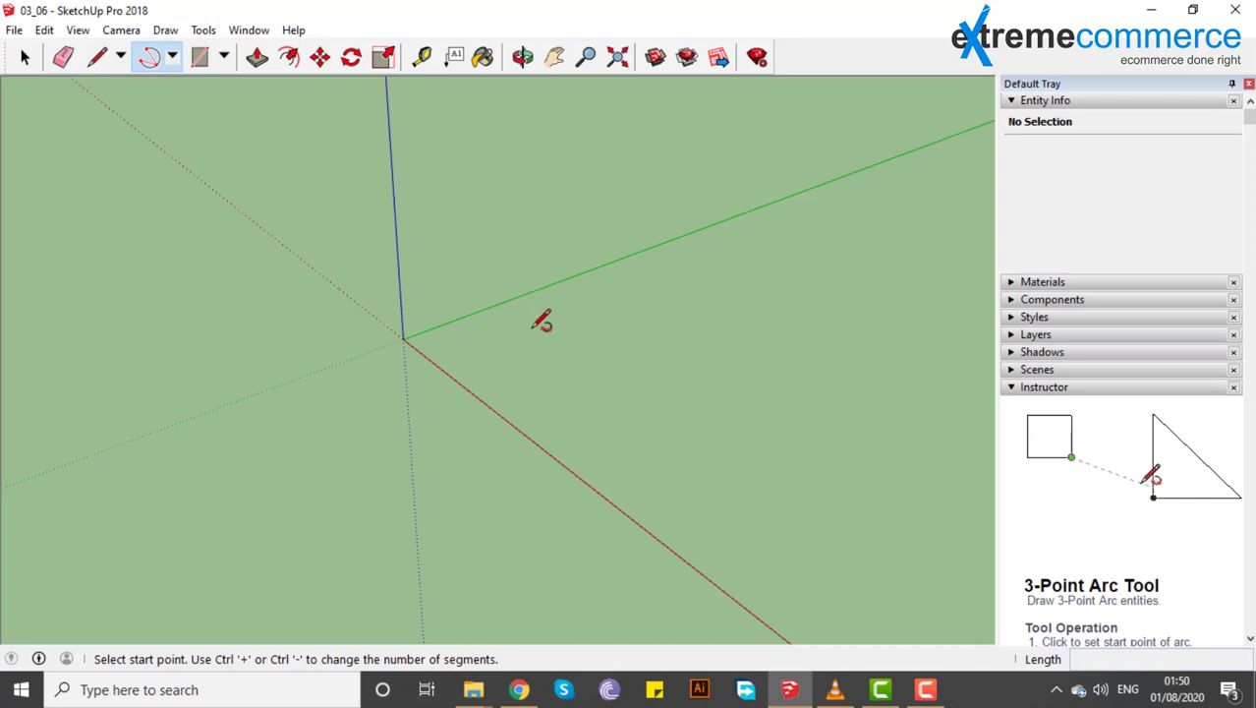
left_click(526, 327)
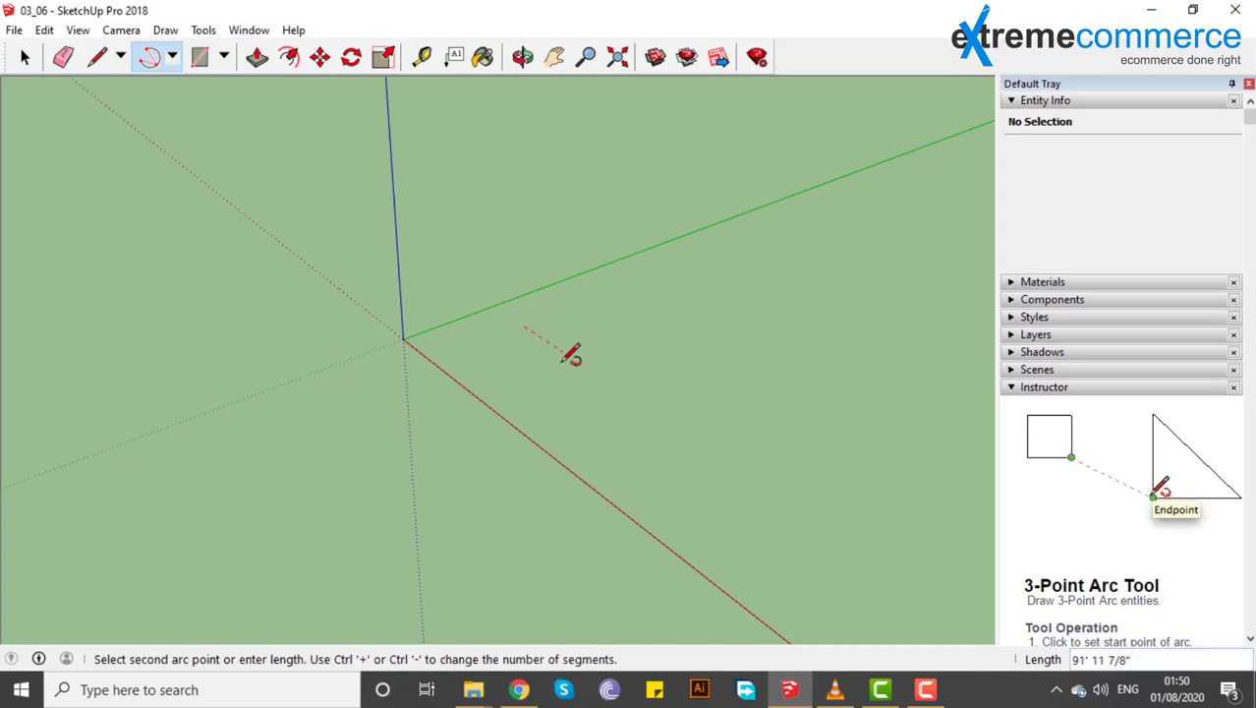
left_click(754, 477)
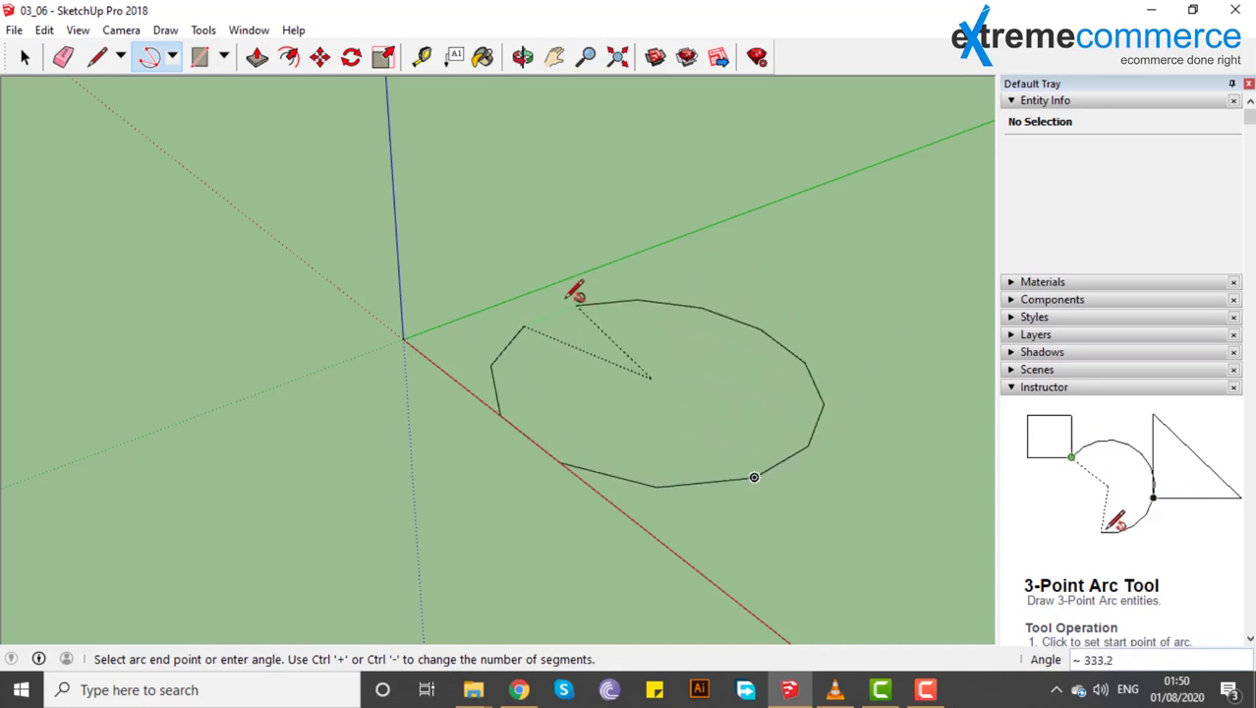
left_click(657, 278)
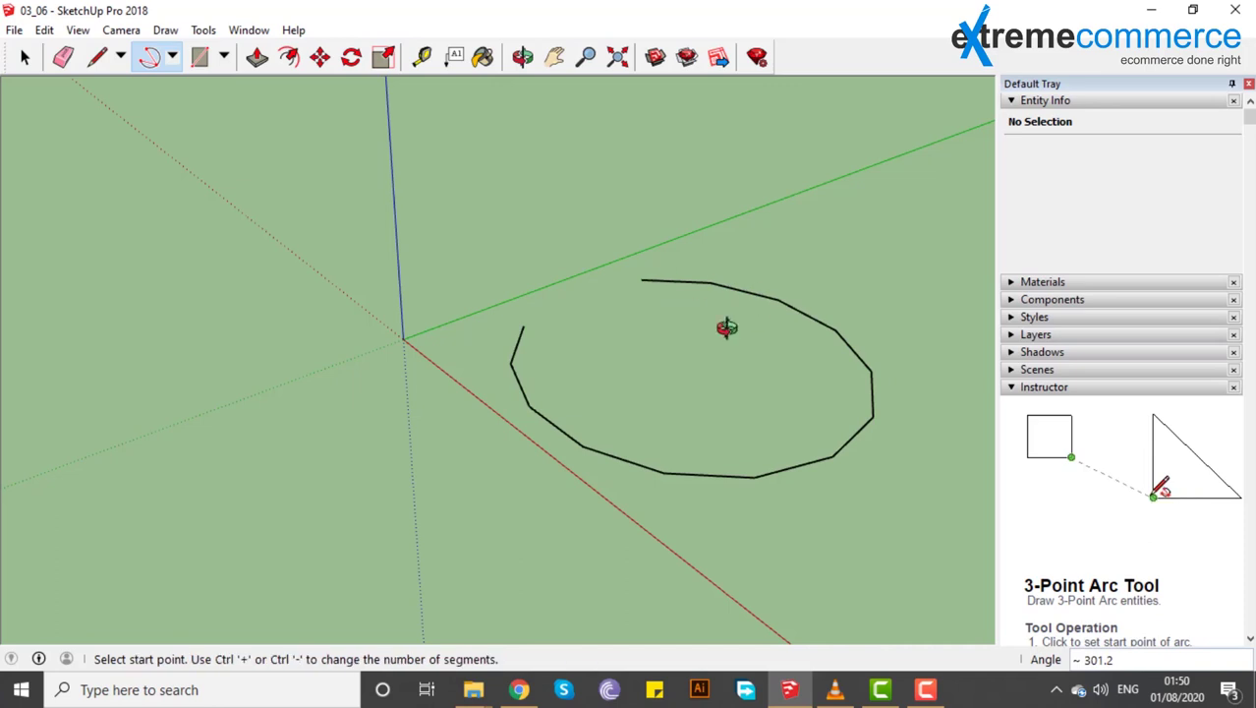
Close the 3 Point Arc into a notched face with two lines from its endpoints meeting near its centre, the second about 258 ft long
middle_click_drag(723, 329, 580, 293)
left_click(98, 57)
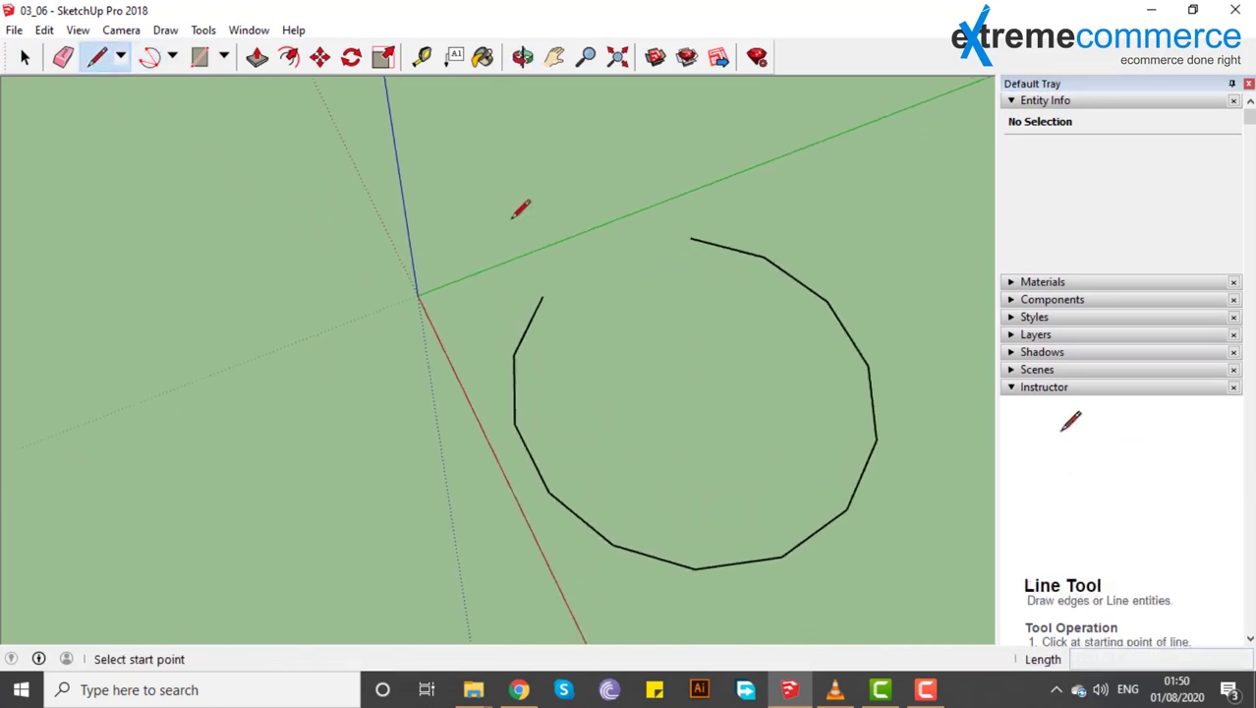
left_click(690, 238)
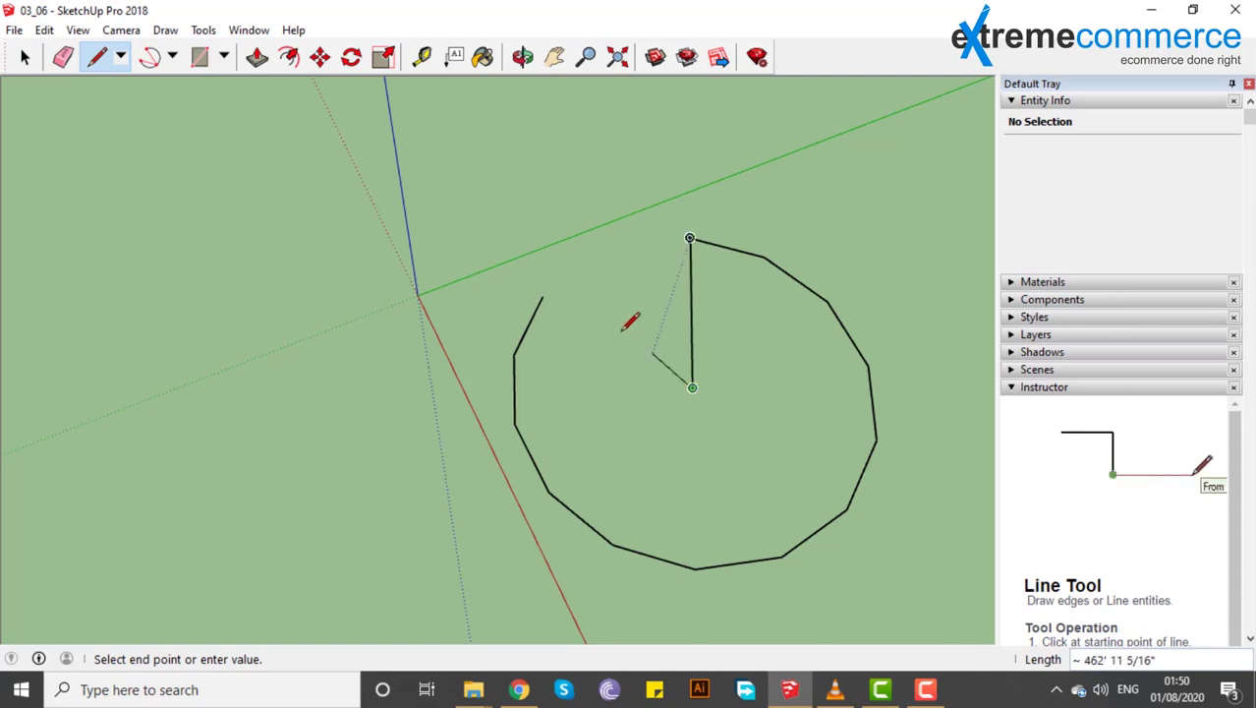
left_click(542, 294)
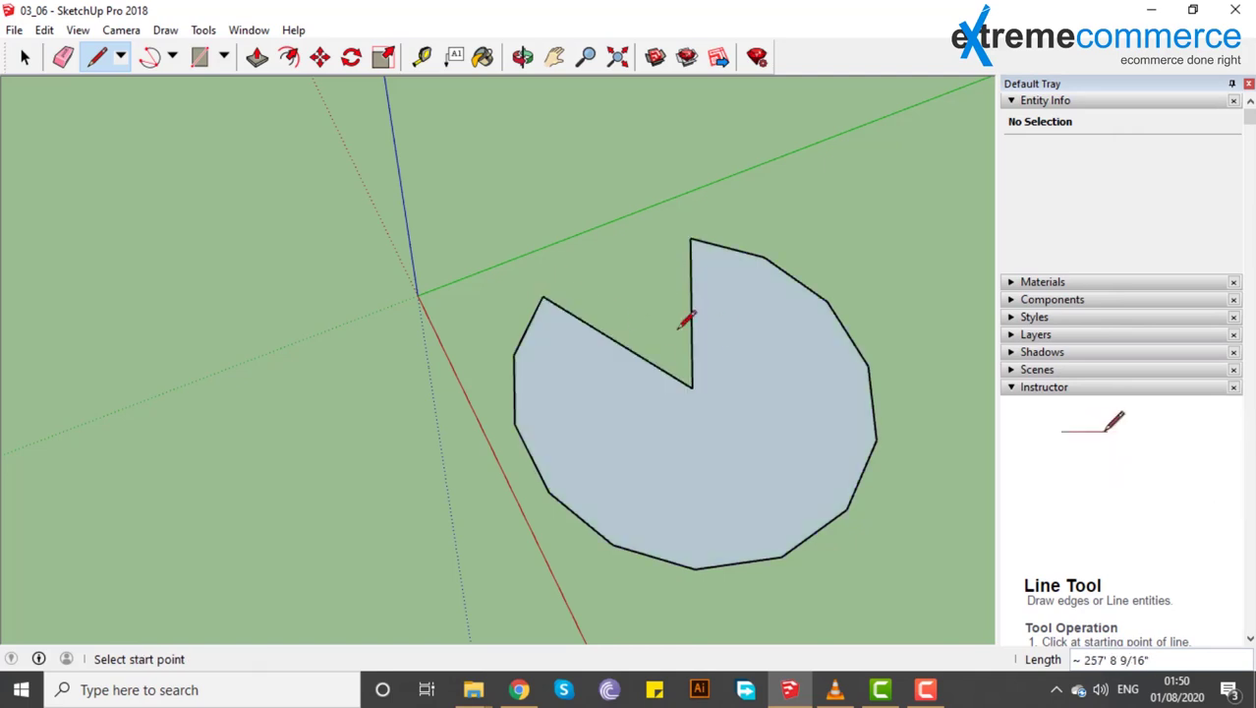
Select the entire closed 3 Point Arc shape with its face and delete it
middle_click_drag(510, 330, 705, 303)
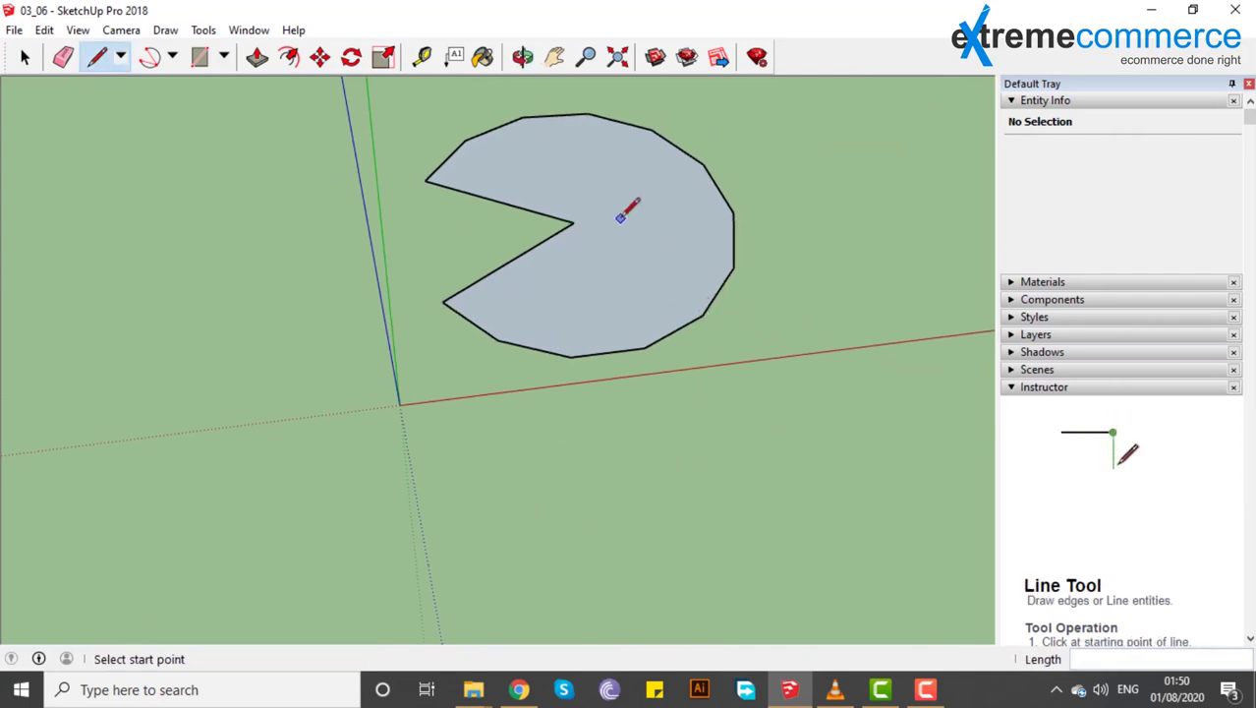
left_click(24, 59)
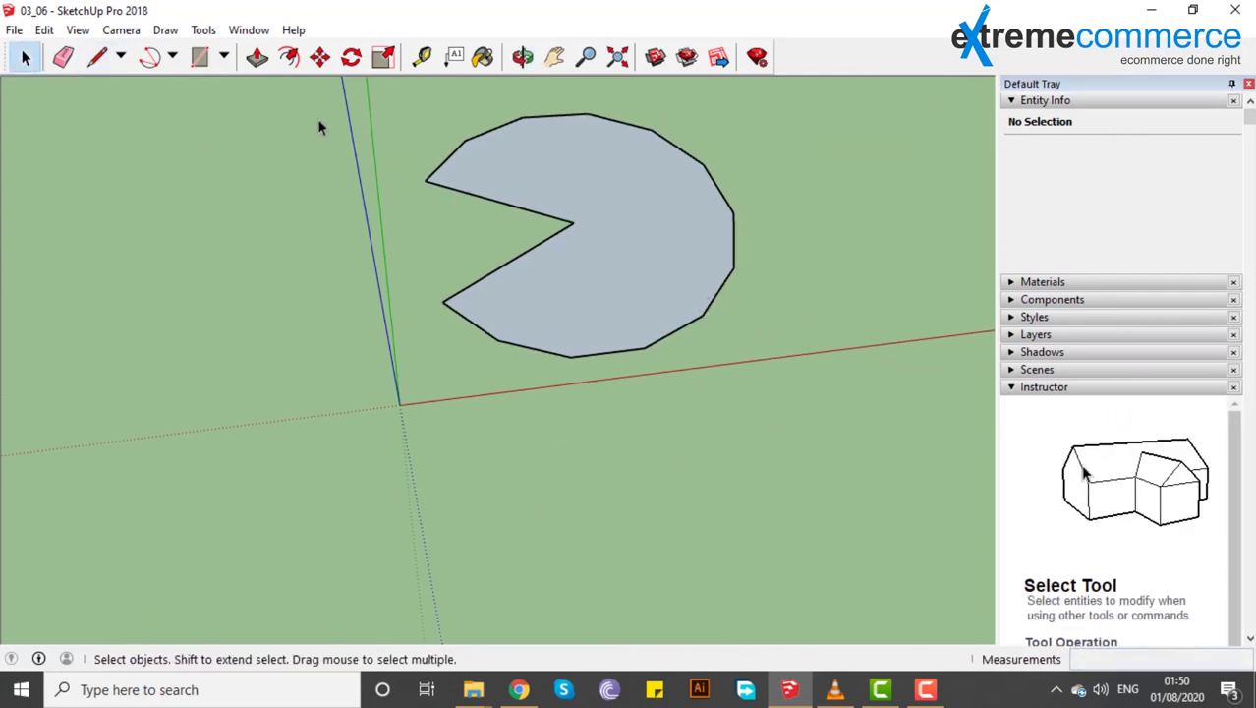
scroll(318, 127, "down", 4)
left_click_drag(329, 113, 591, 277)
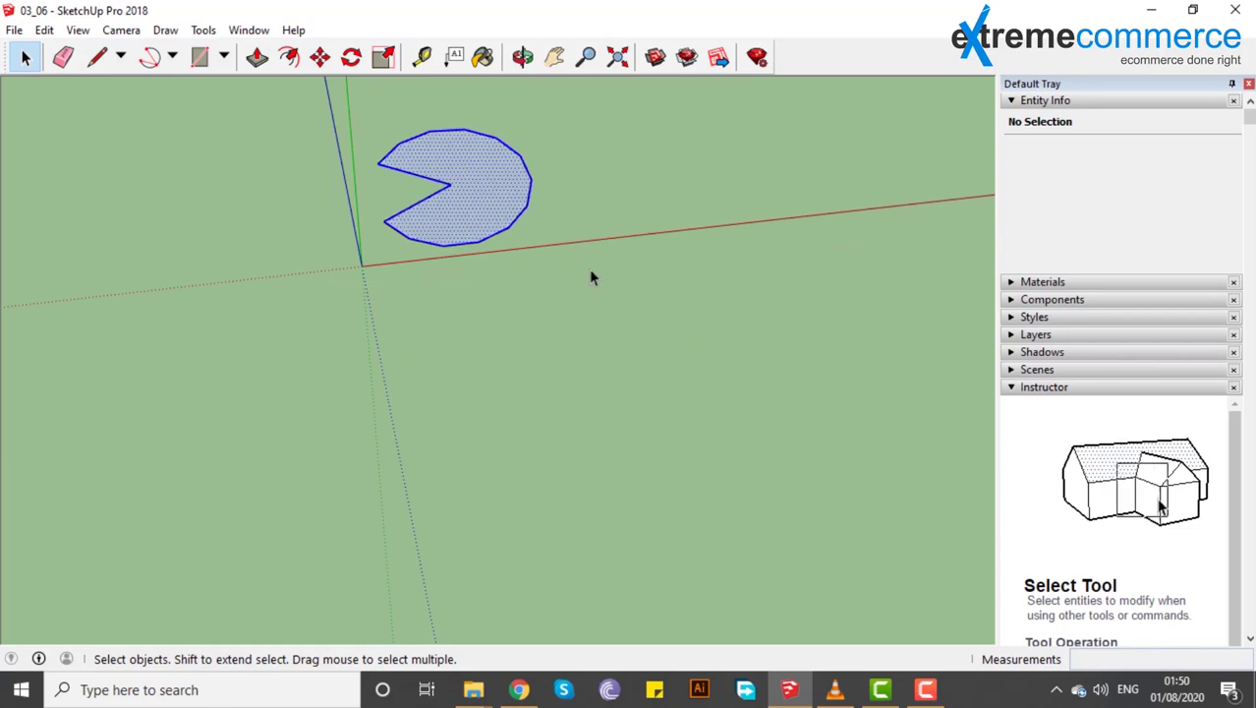
key("Delete")
Draw a 90-degree Pie on the ground between the red and green axes, with its first edge parallel to the red axis
left_click(163, 30)
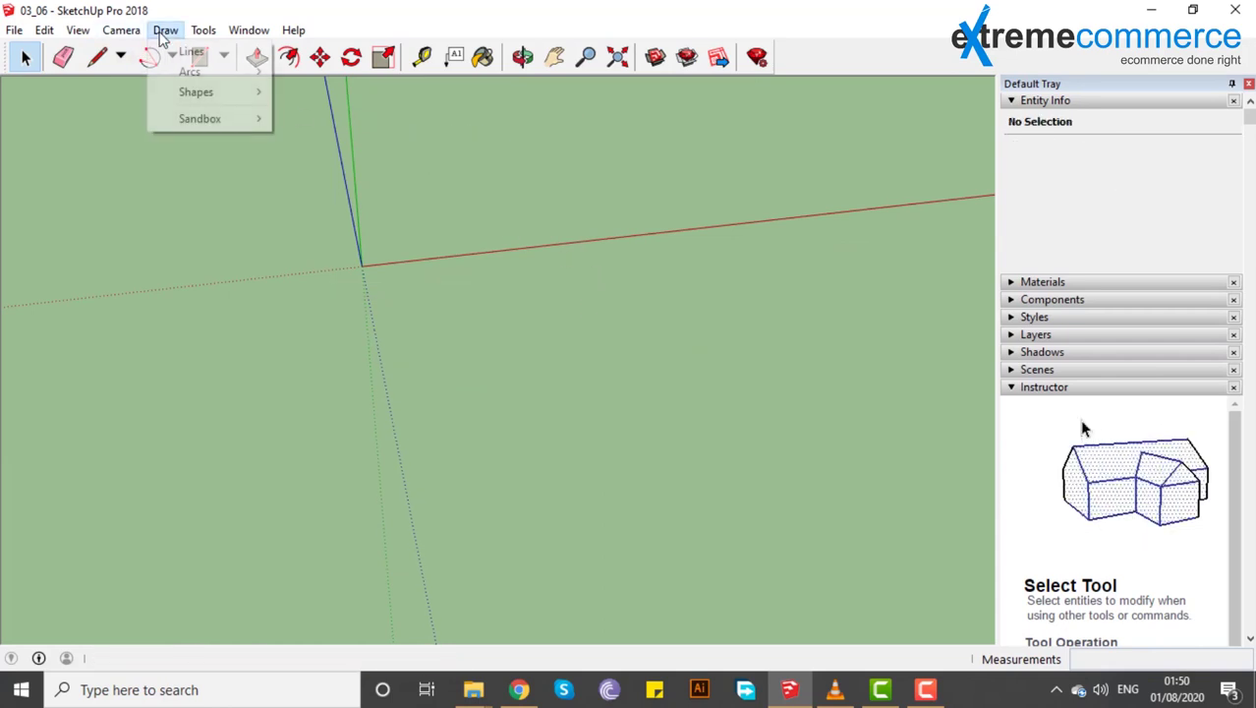
mouse_move(241, 74)
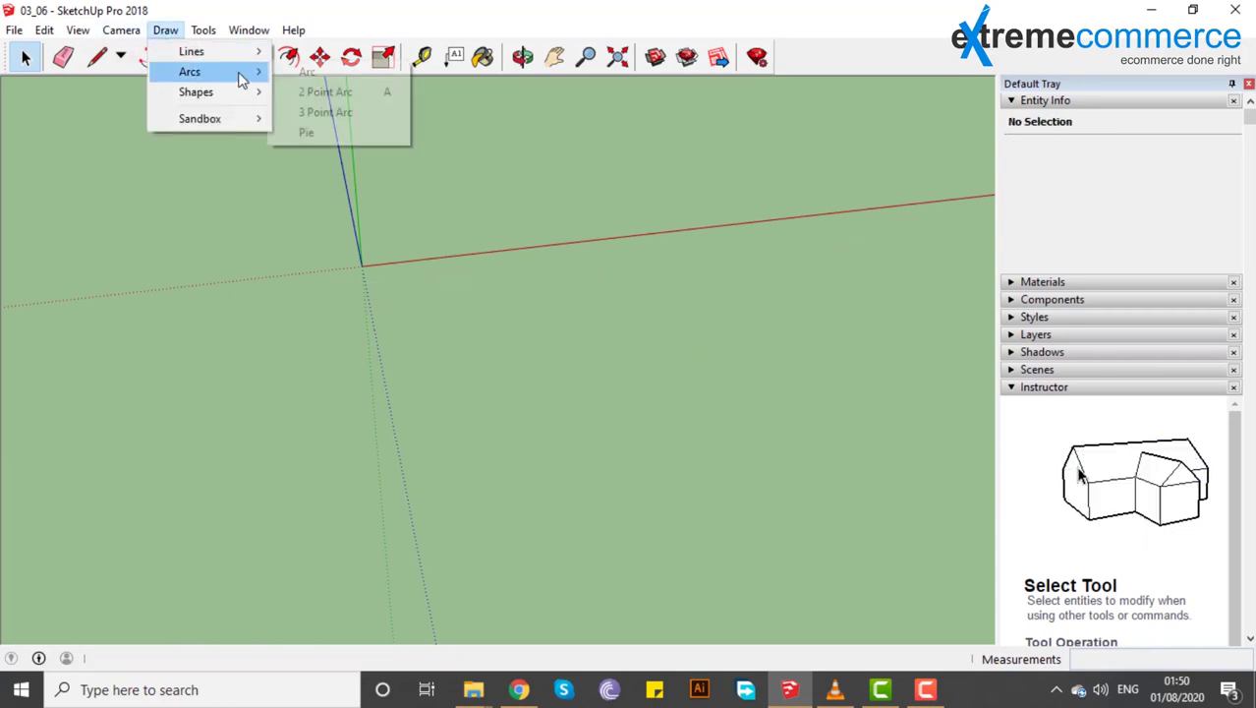
left_click(349, 134)
middle_click_drag(505, 177, 378, 224)
left_click(621, 261)
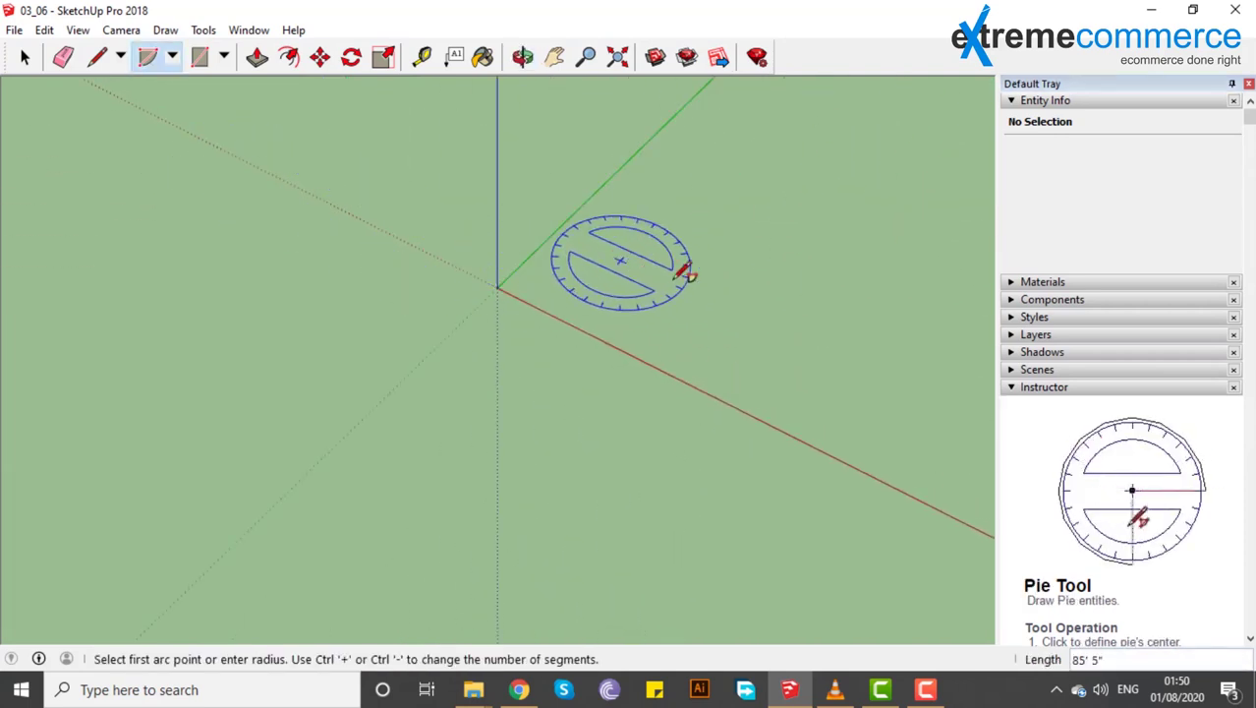
left_click(863, 371)
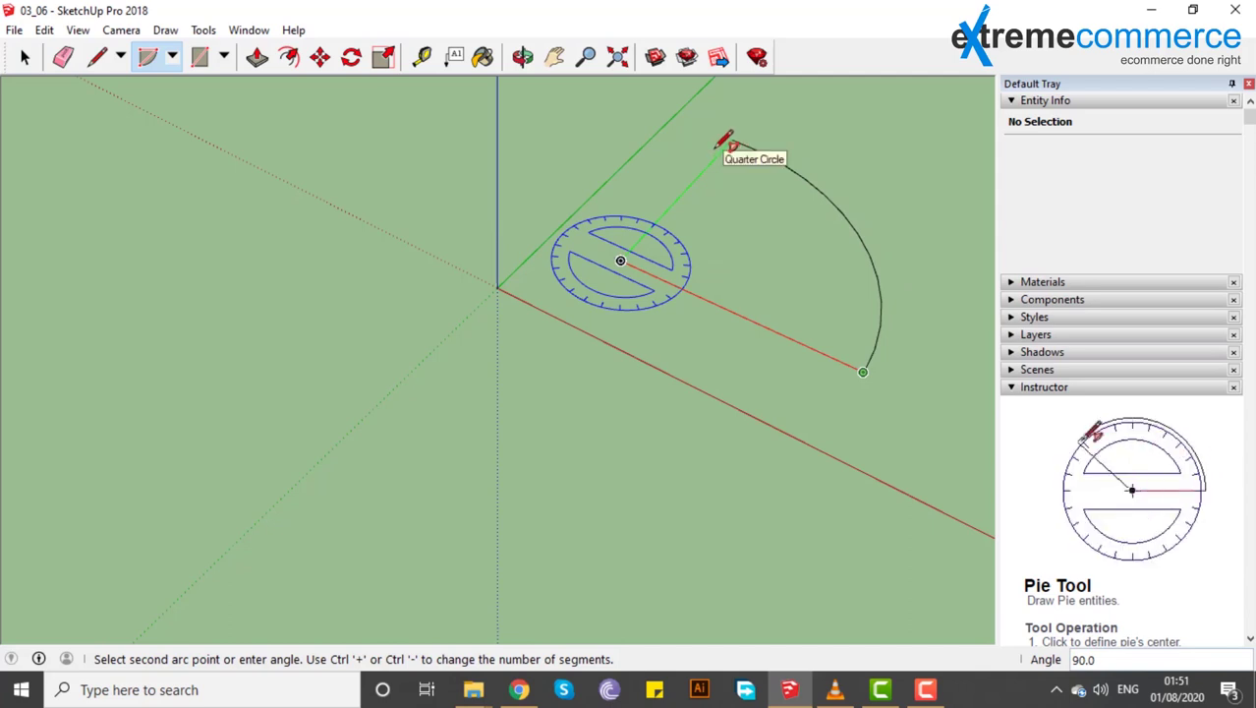
left_click(725, 141)
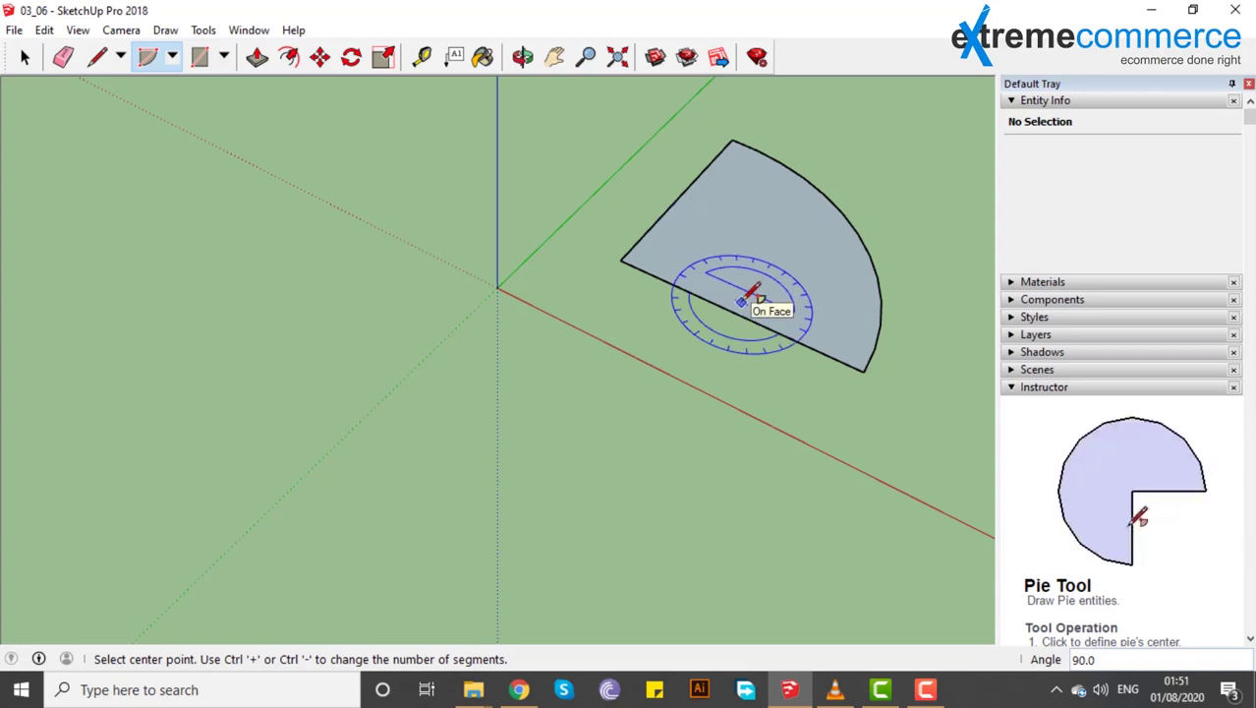
Bring up the list of available arc drawing commands
left_click(169, 32)
mouse_move(227, 78)
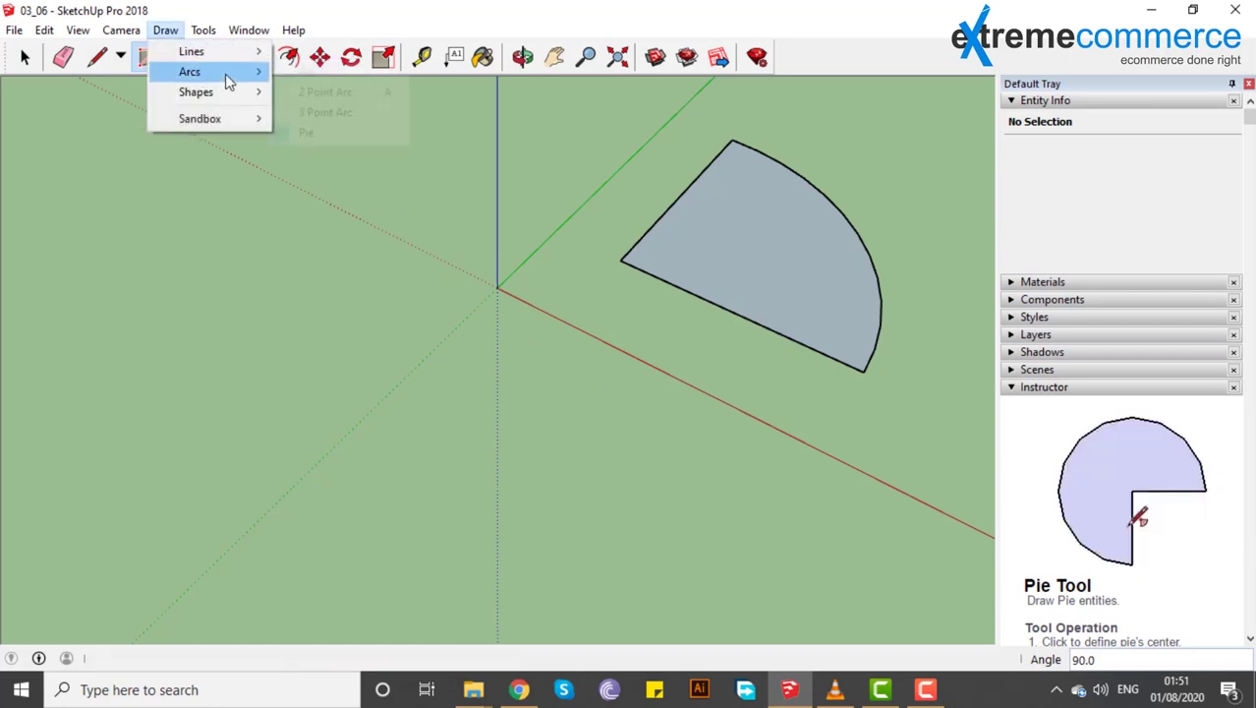